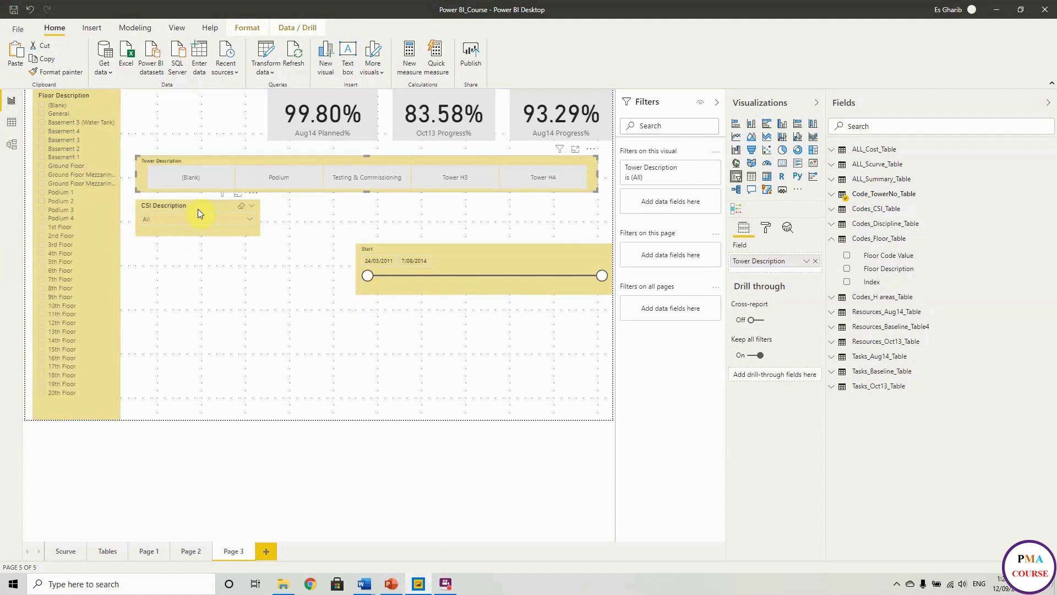
# Shrink the Tower Description slicer into a compact two-row block beside the top of the Floor Description slicer, moving the CSI Description slicer out of the way
pyautogui.moveTo(199, 206); pyautogui.dragTo(190, 382)
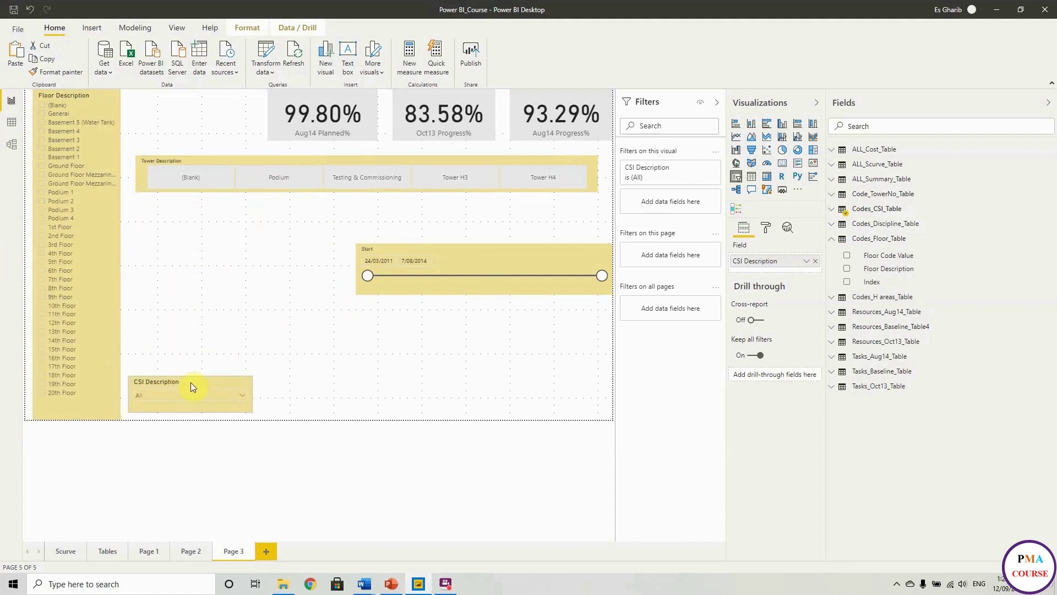
pyautogui.click(595, 174)
pyautogui.moveTo(598, 174); pyautogui.dragTo(429, 177)
pyautogui.moveTo(348, 185); pyautogui.dragTo(260, 211)
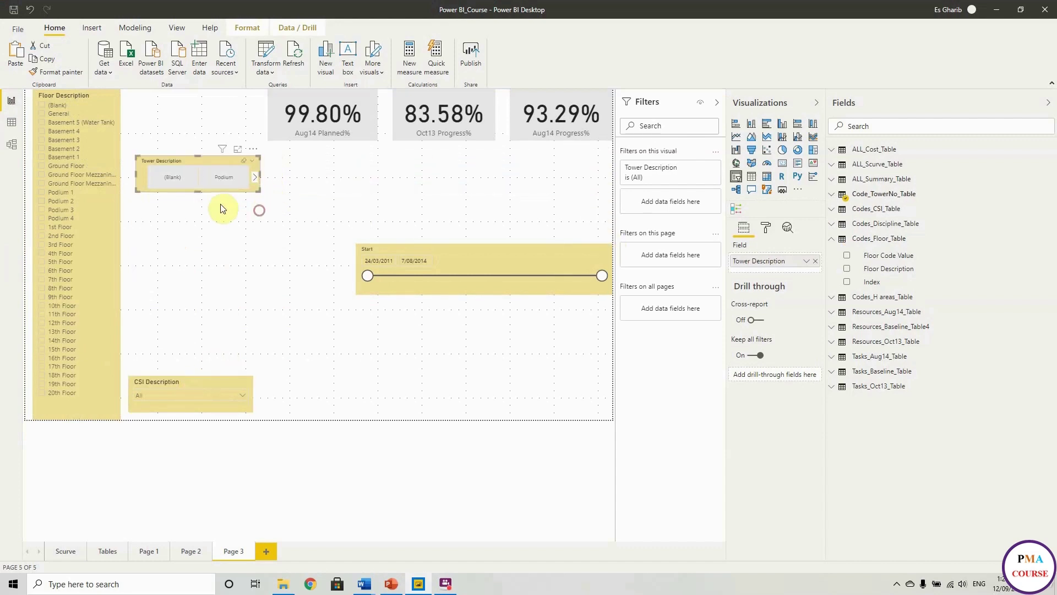
pyautogui.moveTo(198, 191); pyautogui.dragTo(196, 225)
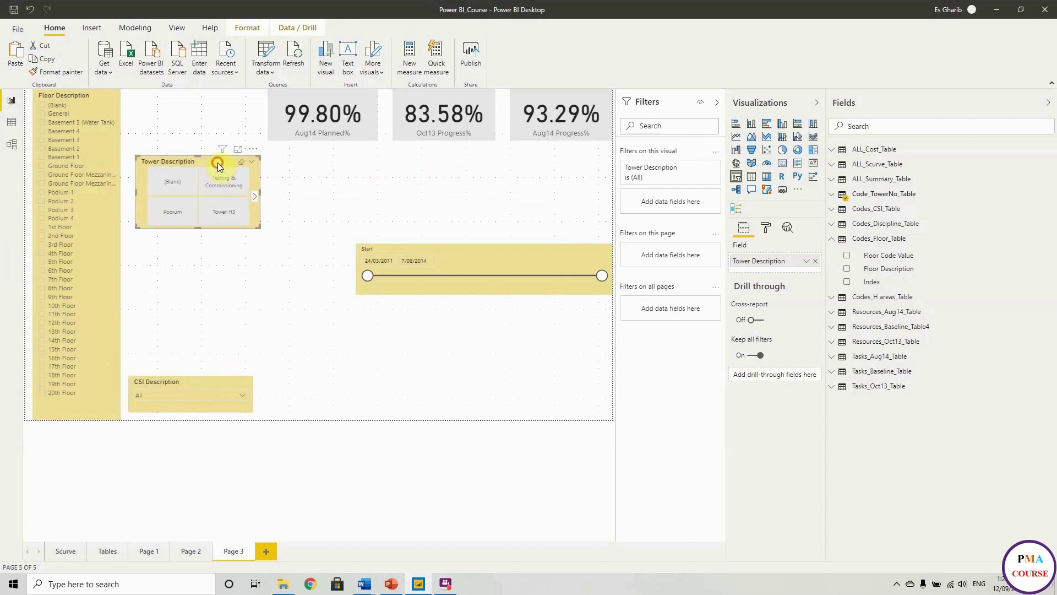
pyautogui.moveTo(217, 163); pyautogui.dragTo(203, 87)
# Stack the CSI Description and Start date slicers beneath the Tower Description slicer, narrowing the Start slicer to the same width
pyautogui.moveTo(206, 382); pyautogui.dragTo(207, 177)
pyautogui.moveTo(399, 250); pyautogui.dragTo(203, 217)
pyautogui.moveTo(385, 239); pyautogui.dragTo(257, 255)
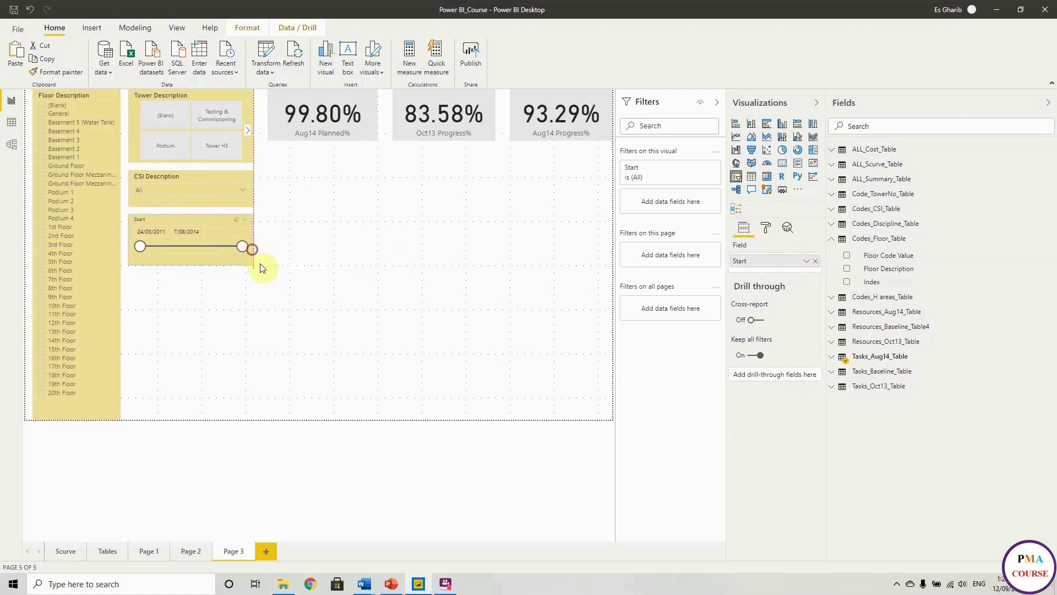
pyautogui.click(324, 315)
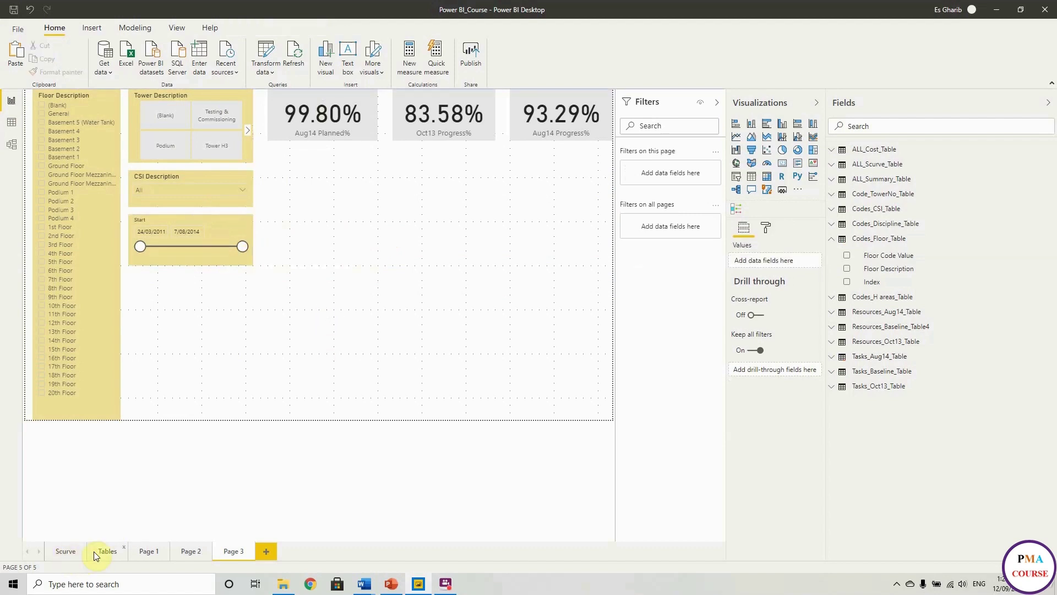
# Copy the treemap, pie chart and bar chart from Page 1 to Page 3
pyautogui.click(163, 551)
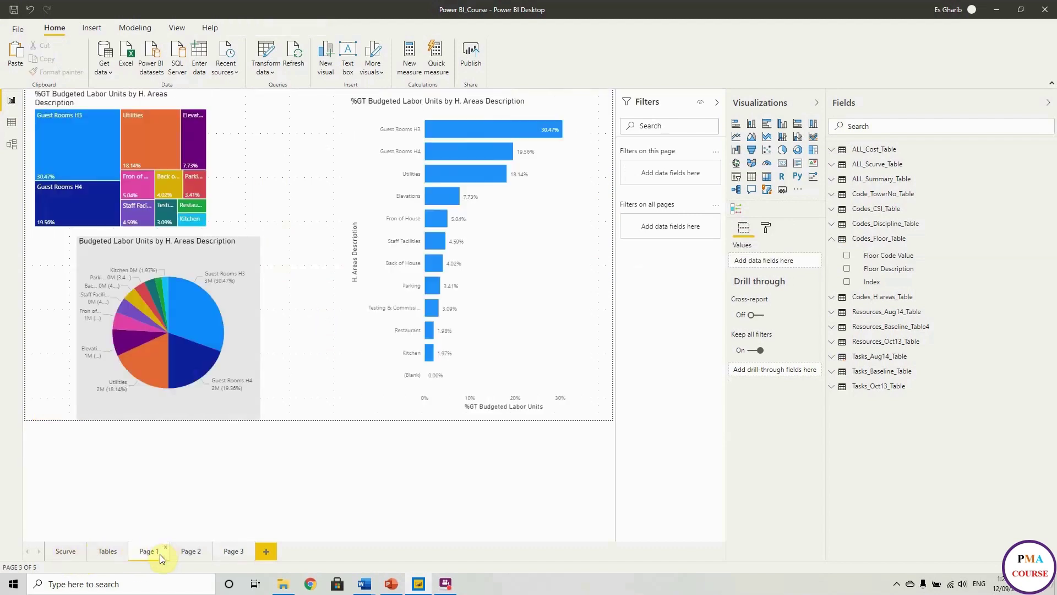
pyautogui.click(203, 187)
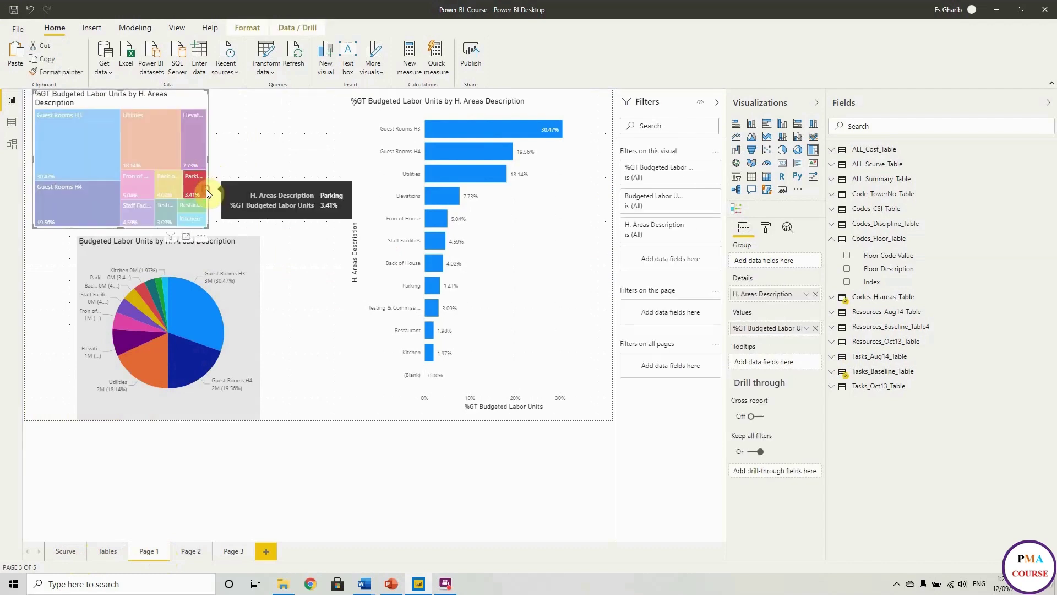
pyautogui.keyDown('ctrl'); pyautogui.click(246, 271); pyautogui.keyUp('ctrl')
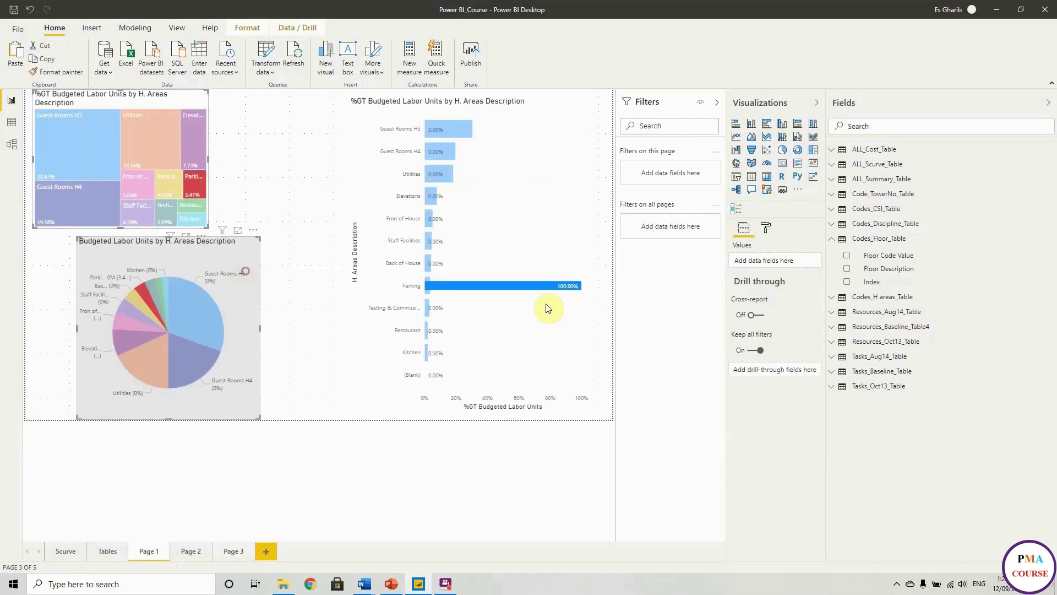
pyautogui.keyDown('ctrl'); pyautogui.click(513, 198); pyautogui.keyUp('ctrl')
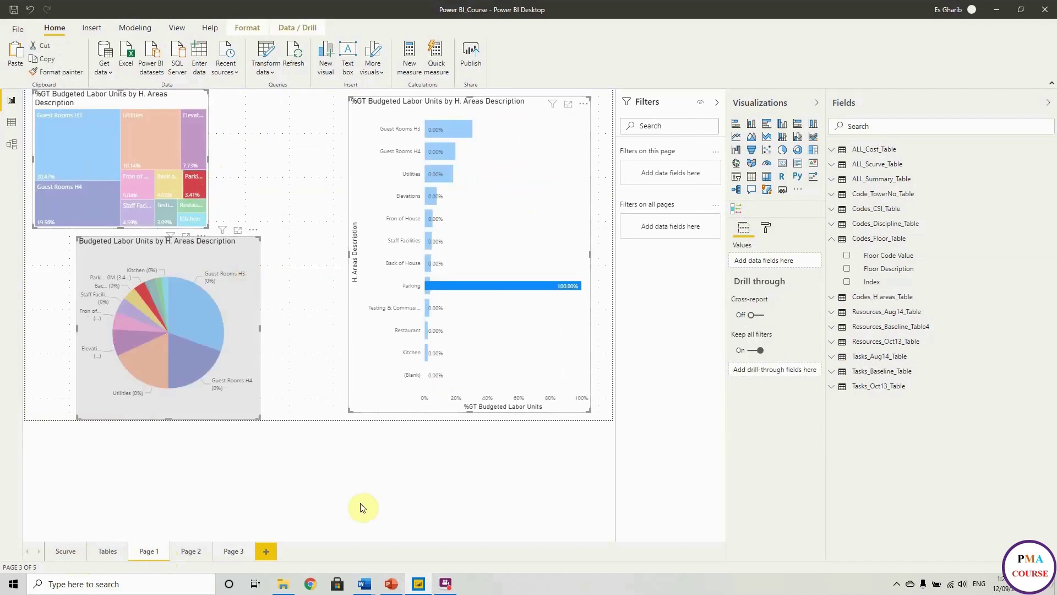
pyautogui.click(231, 551)
pyautogui.hotkey('ctrl', 'v')
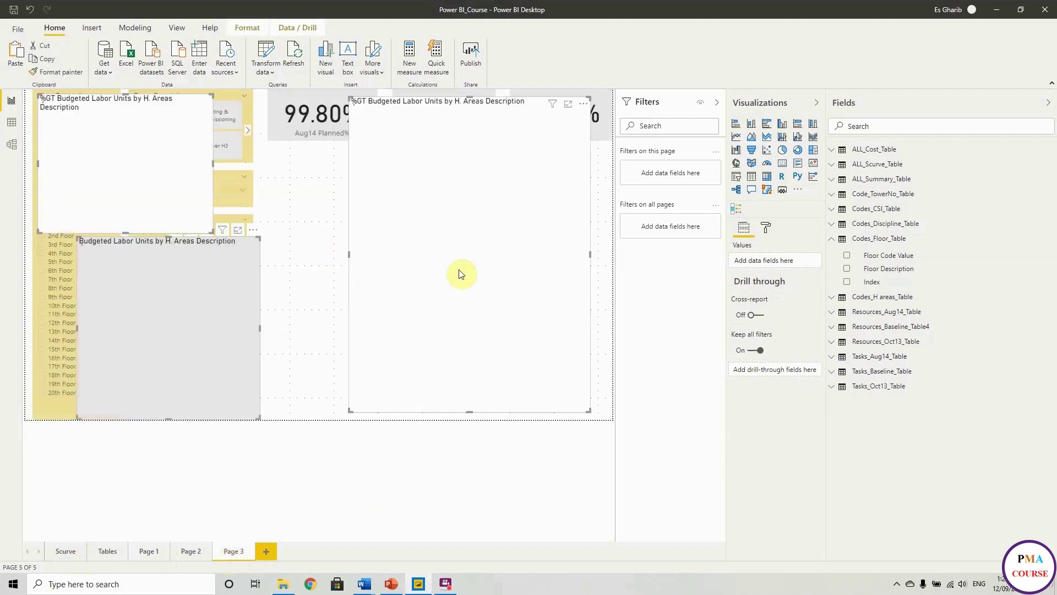
pyautogui.click(325, 332)
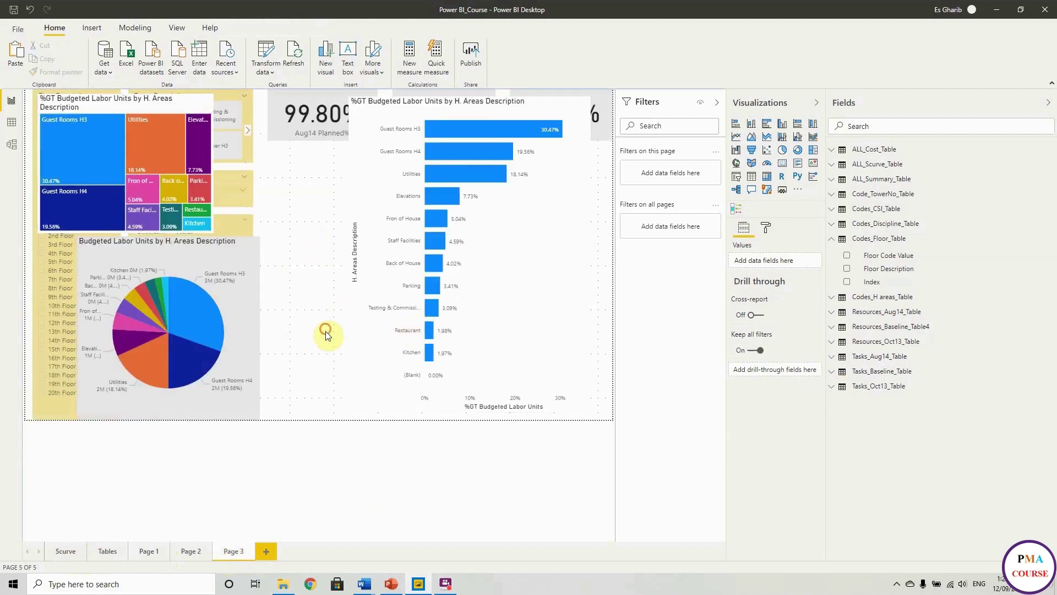
# Reduce the pasted bar chart's height and width so it fits below the Aug14 Progress% card
pyautogui.click(355, 331)
pyautogui.moveTo(477, 105); pyautogui.dragTo(474, 239)
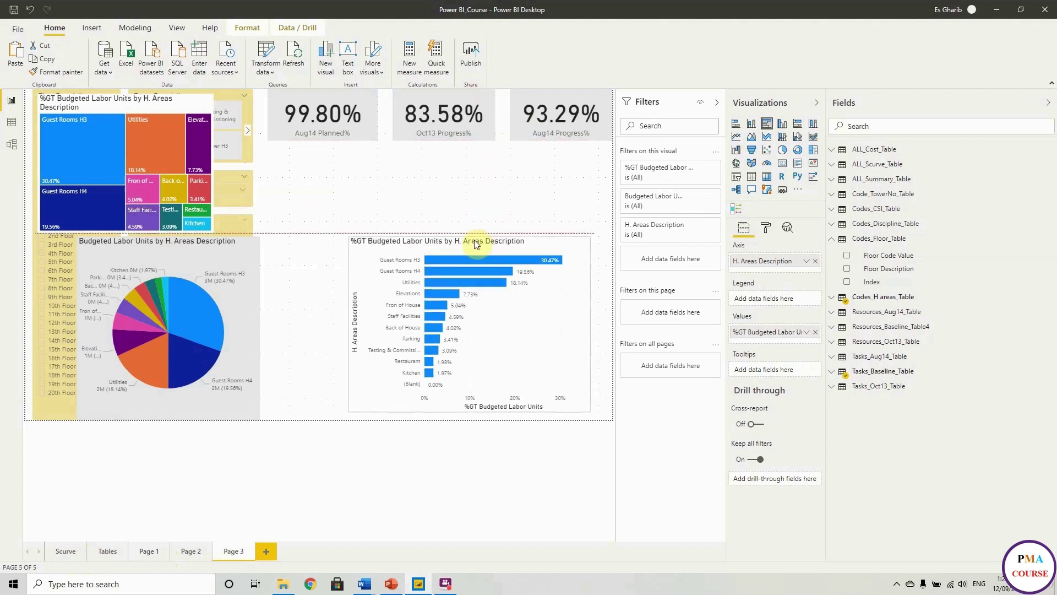
pyautogui.moveTo(357, 319); pyautogui.dragTo(460, 320)
# Give the bar chart a light grey background and turn off its title
pyautogui.click(763, 227)
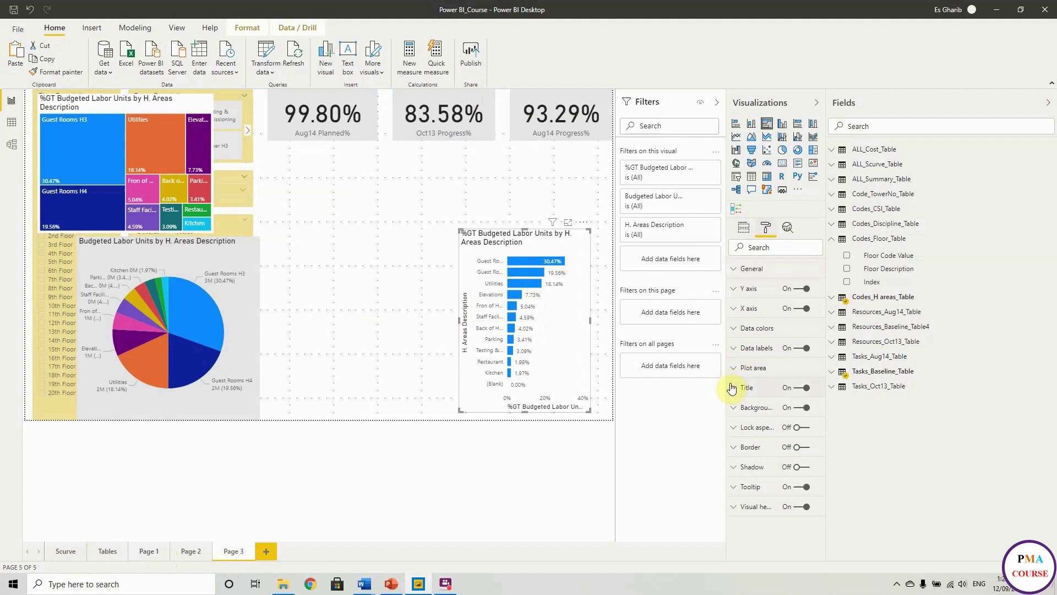
pyautogui.click(735, 410)
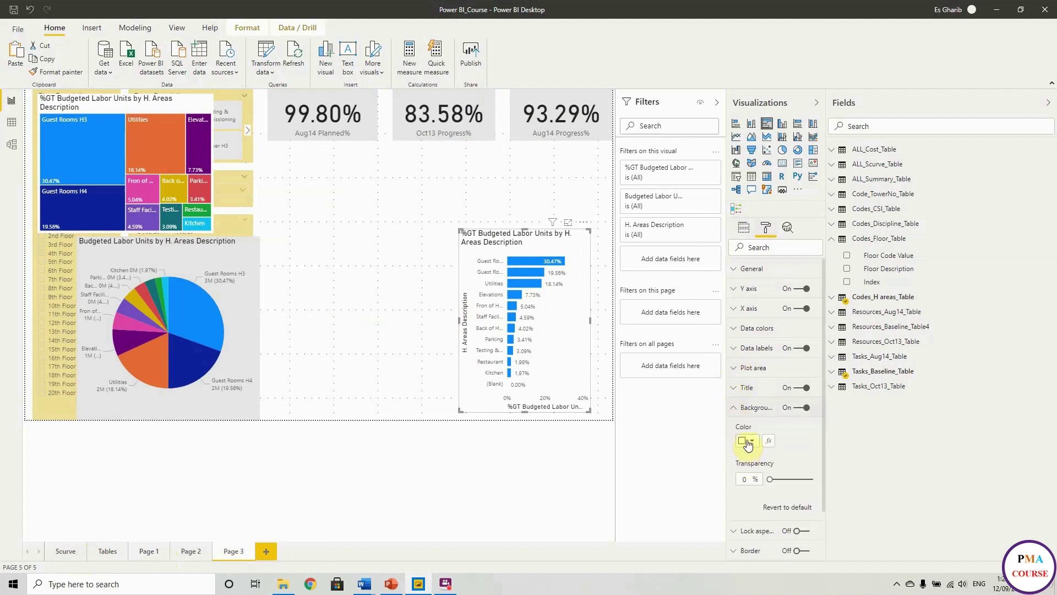
pyautogui.click(749, 440)
pyautogui.click(738, 478)
pyautogui.click(799, 388)
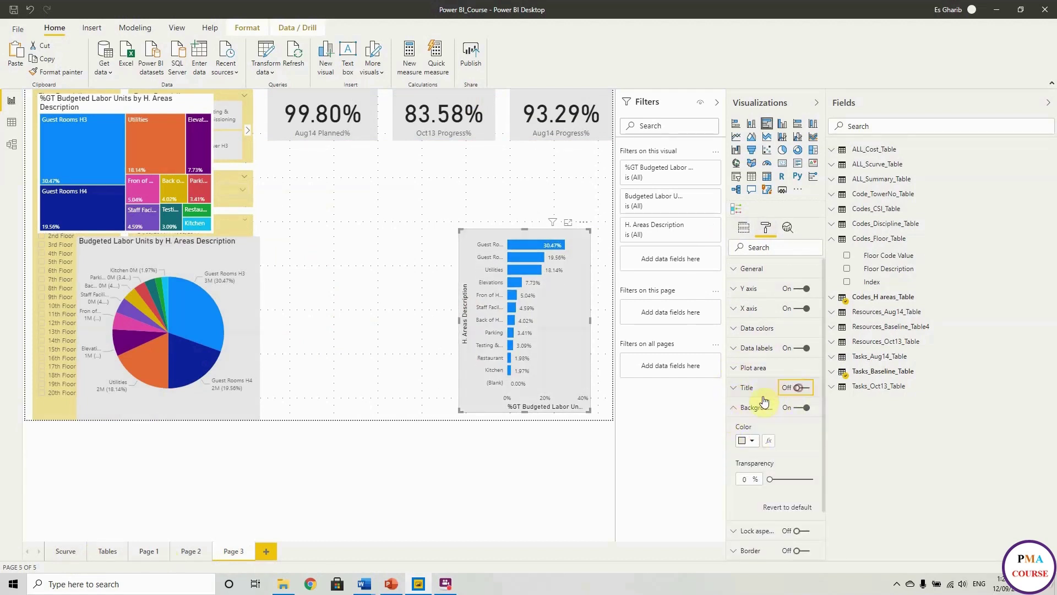
pyautogui.click(736, 407)
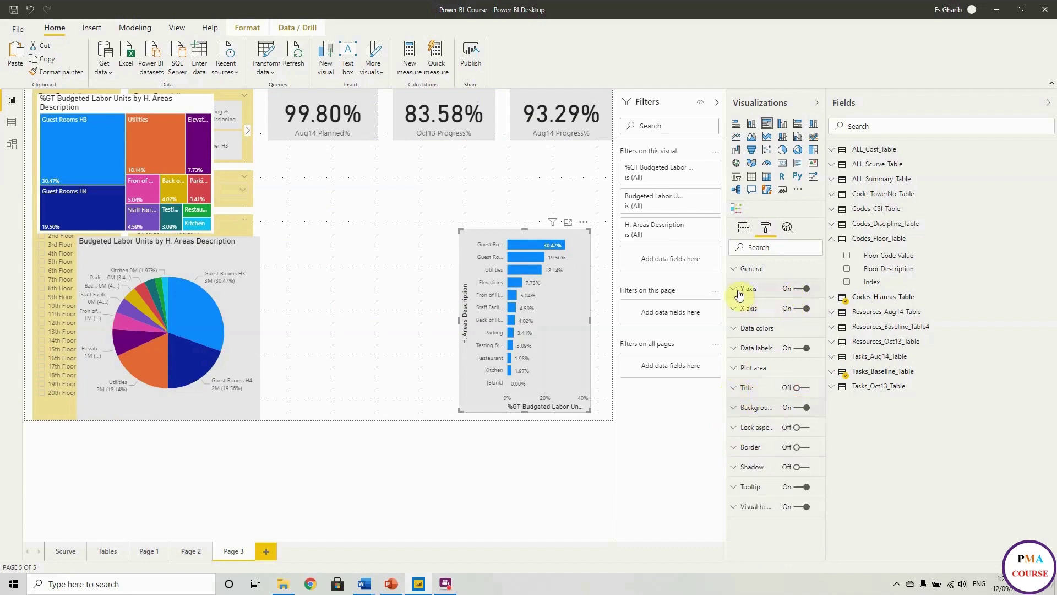
# Turn off the bar chart's X axis and hide the Y axis title while keeping the Y axis on
pyautogui.click(801, 308)
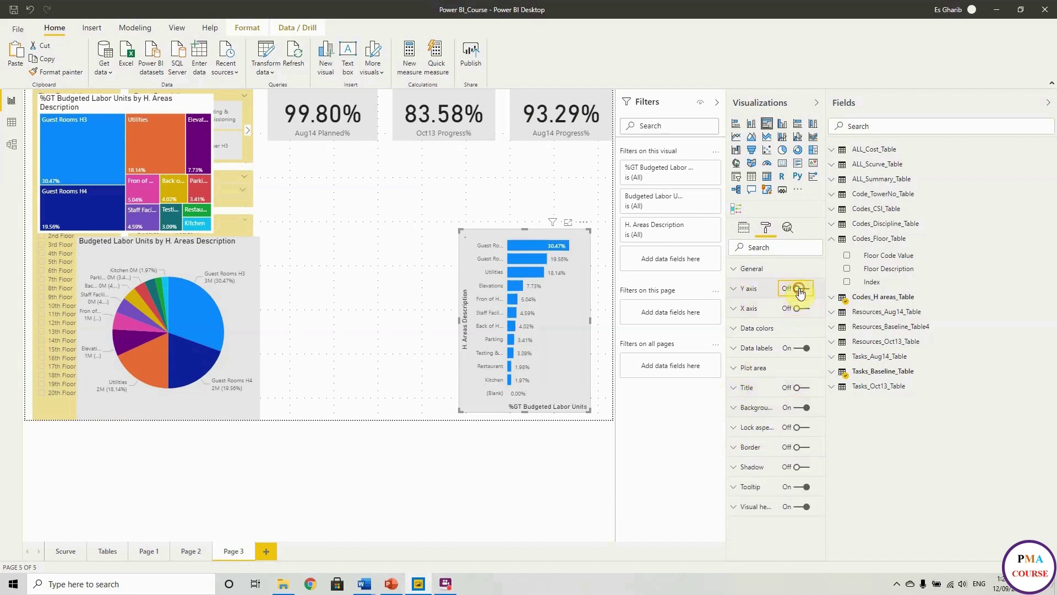
pyautogui.click(799, 289)
pyautogui.click(734, 289)
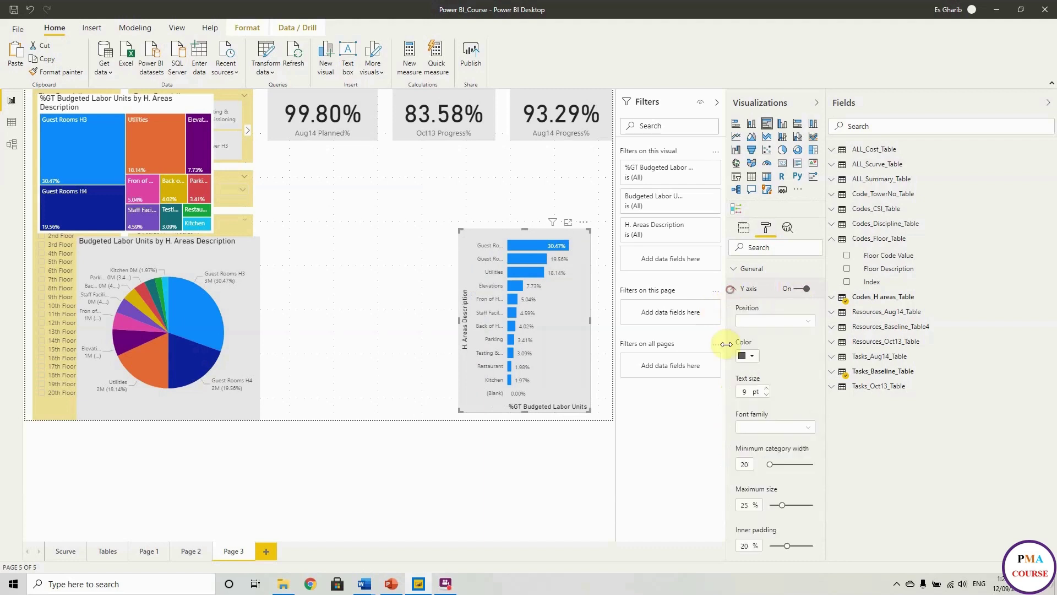
pyautogui.scroll(-5, 751, 441)
pyautogui.scroll(3, 760, 495)
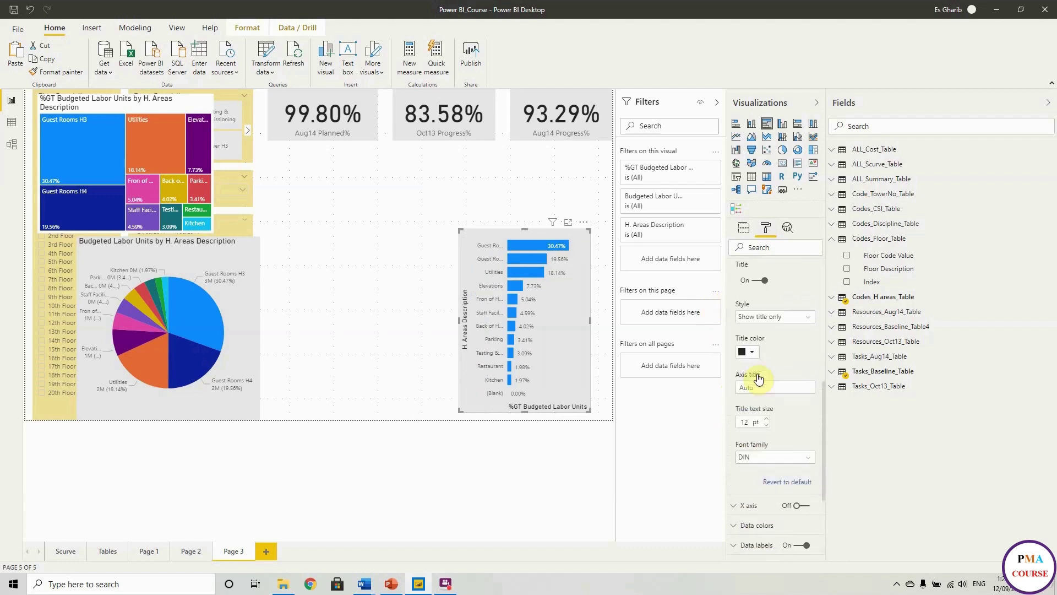
pyautogui.click(758, 330)
pyautogui.scroll(2, 740, 270)
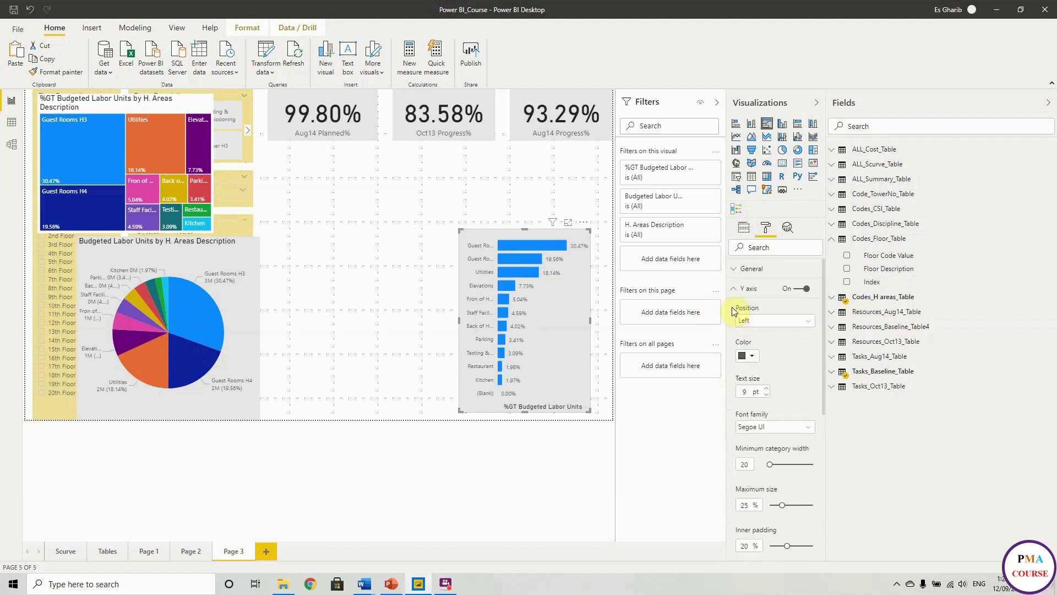
pyautogui.click(735, 289)
# Hide the bar chart's X axis title and leave the X axis switched off
pyautogui.click(733, 309)
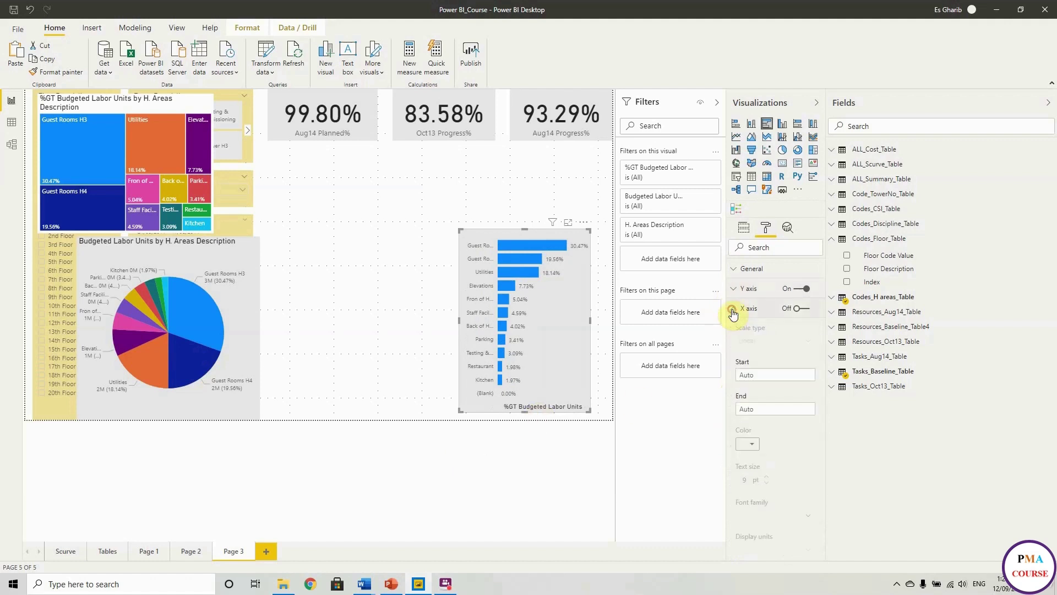
pyautogui.click(799, 308)
pyautogui.scroll(-5, 746, 309)
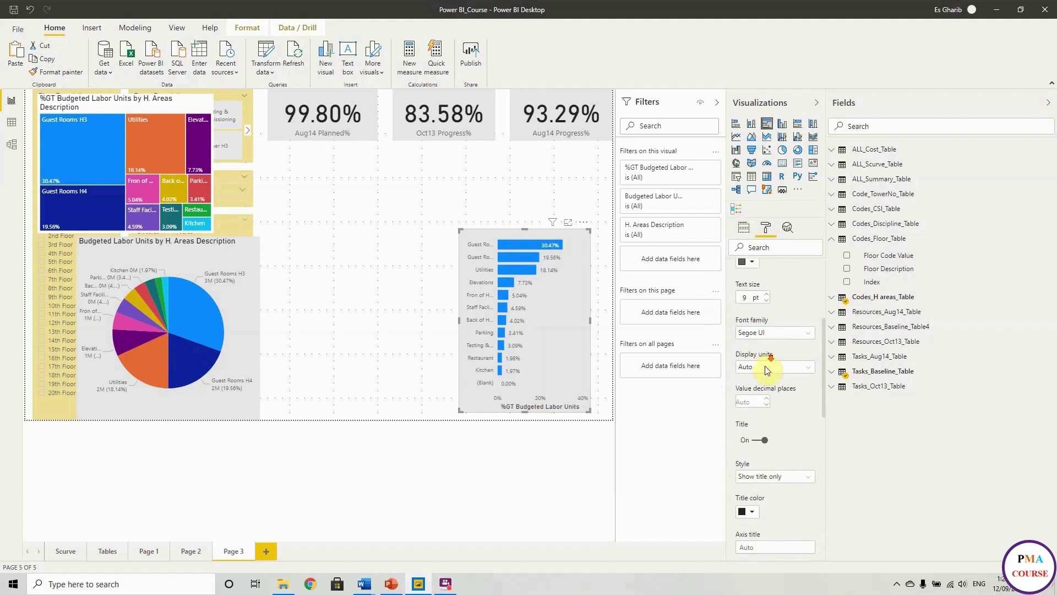
pyautogui.click(757, 402)
pyautogui.scroll(1, 732, 331)
pyautogui.click(733, 308)
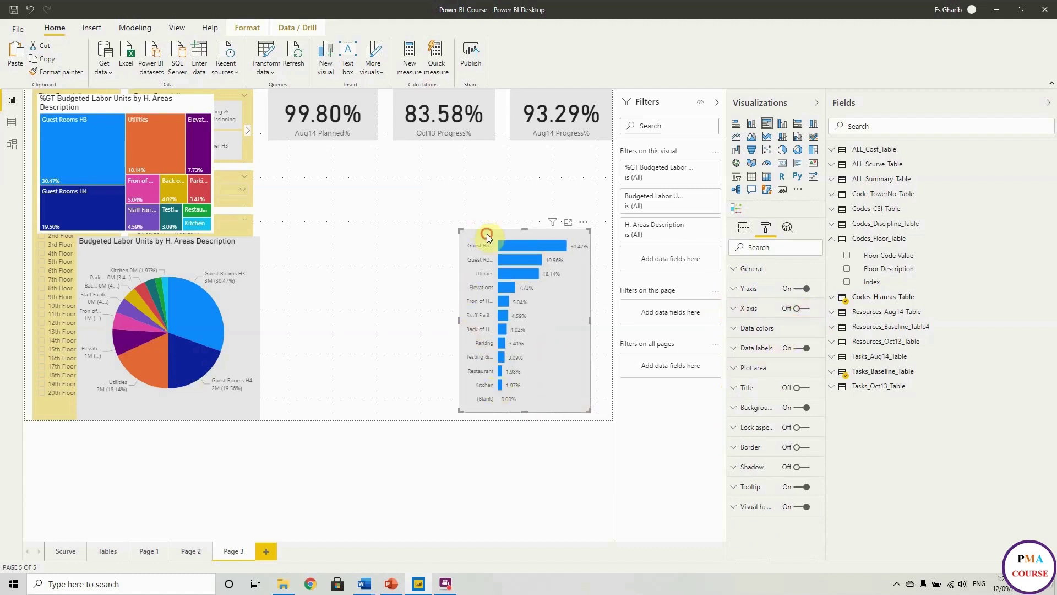
# Move the bar chart up beneath the Aug14 Progress% card and replace H. Areas Description with Tower Description on its axis
pyautogui.moveTo(487, 236); pyautogui.dragTo(502, 160)
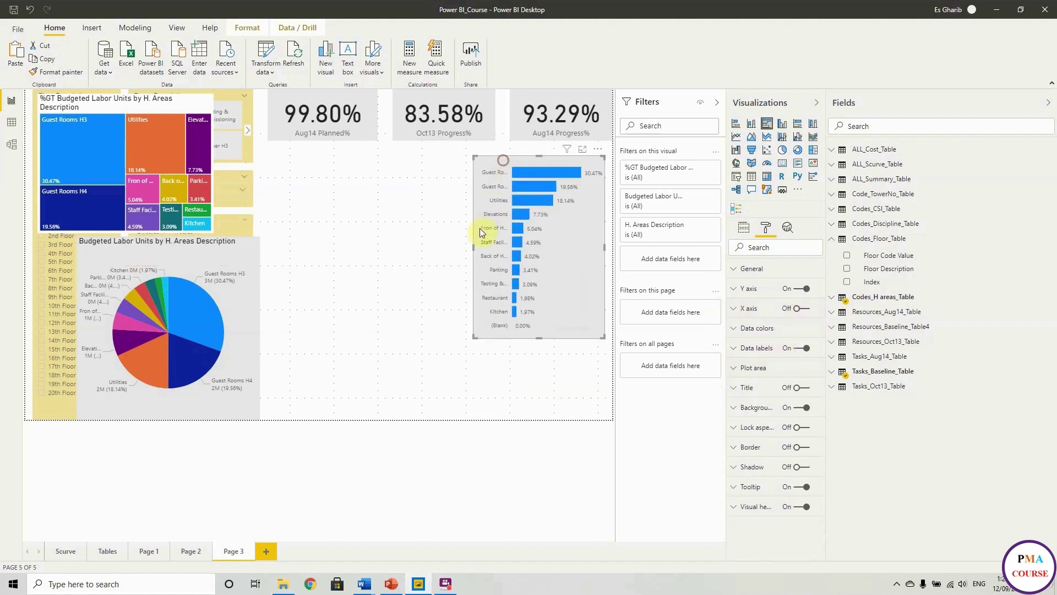
pyautogui.click(831, 241)
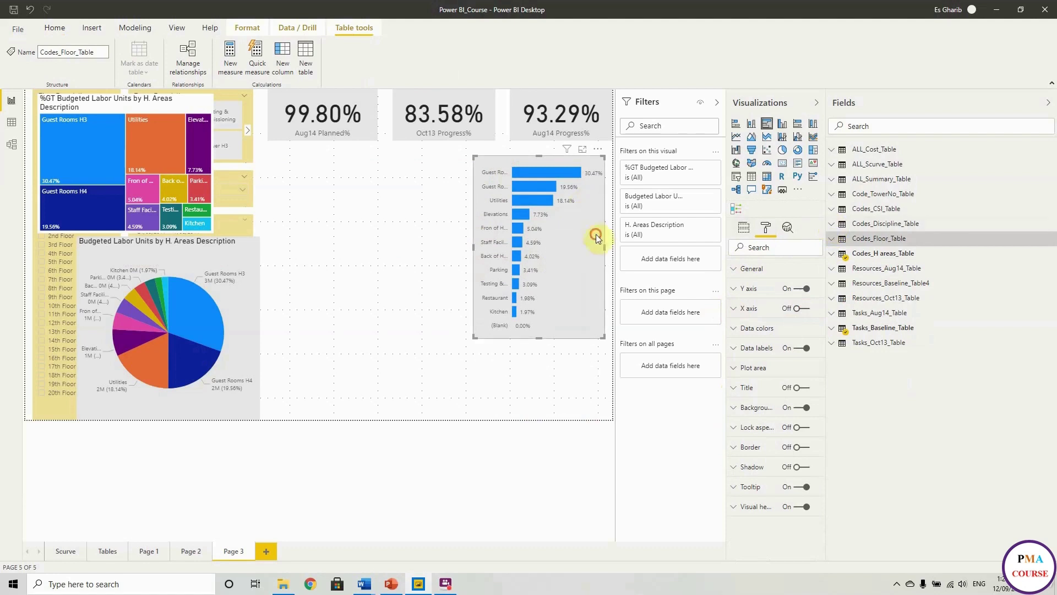
pyautogui.click(744, 228)
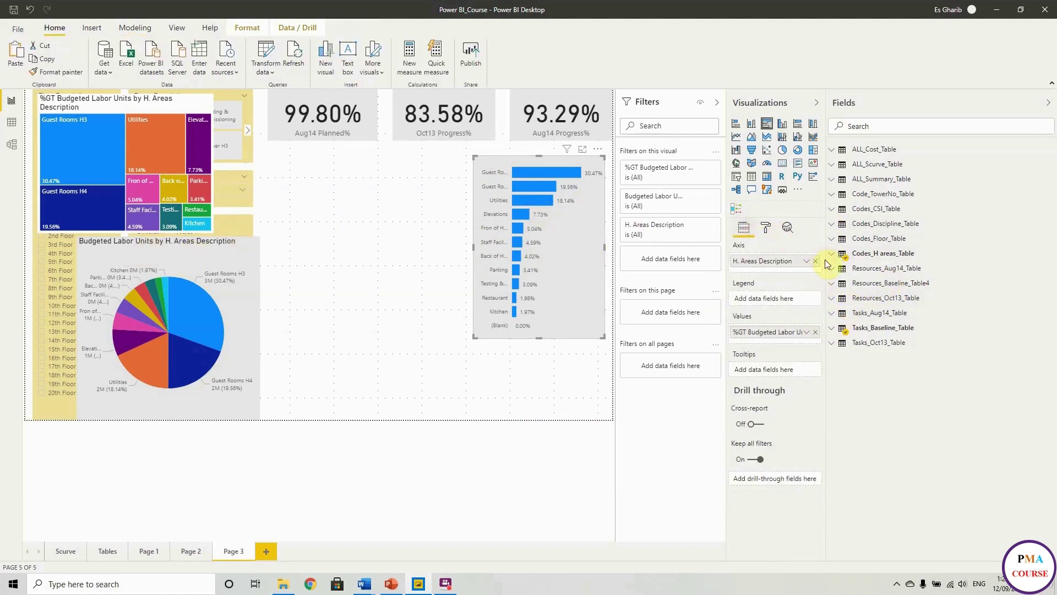
pyautogui.click(832, 194)
pyautogui.moveTo(886, 231); pyautogui.dragTo(804, 268)
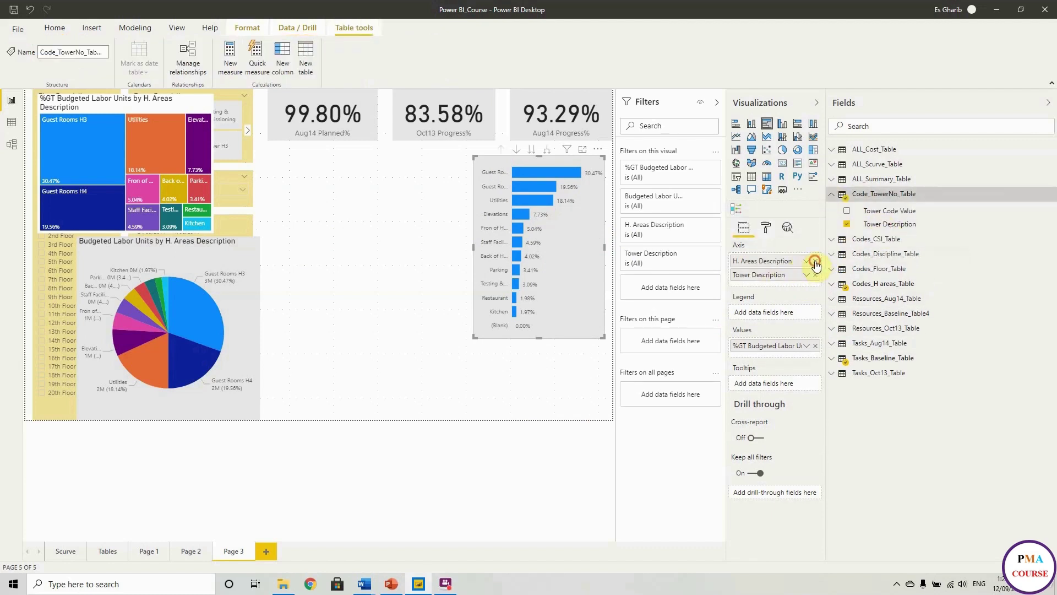
pyautogui.click(815, 260)
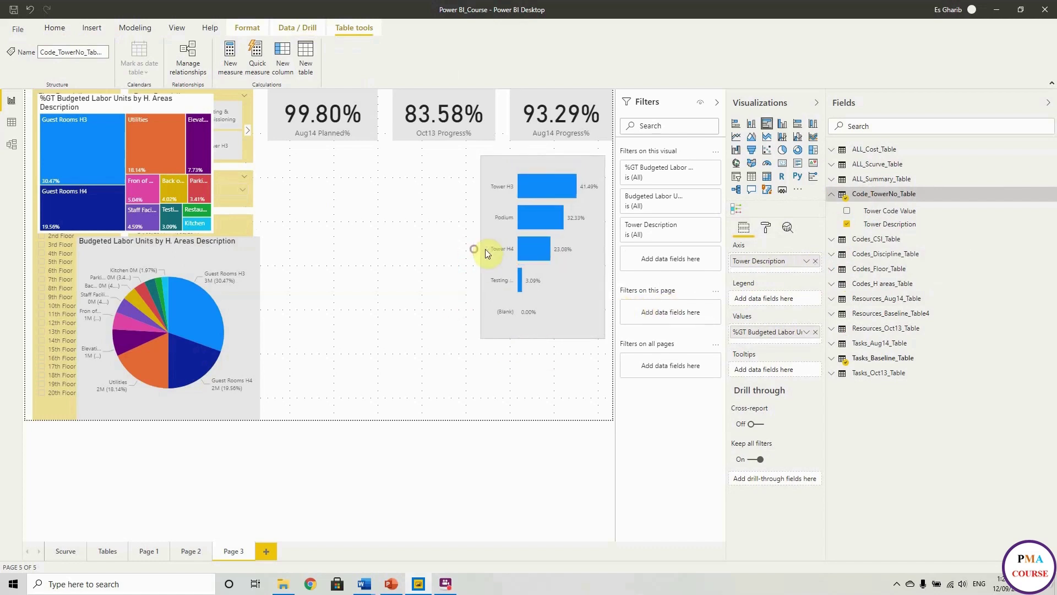
# Move the treemap beside the bar chart and enlarge it, and place the pie chart beneath the Start slicer
pyautogui.click(152, 104)
pyautogui.moveTo(152, 105); pyautogui.dragTo(451, 175)
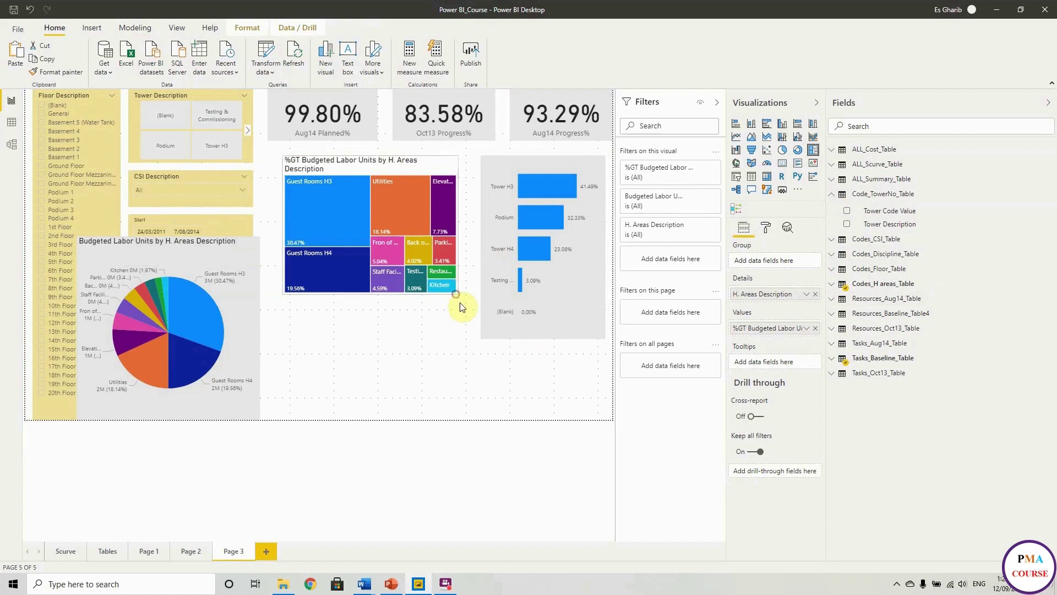
pyautogui.moveTo(456, 294); pyautogui.dragTo(471, 314)
pyautogui.moveTo(153, 284); pyautogui.dragTo(242, 289)
# Narrow the bar chart, shift the treemap up against it, and narrow the pie chart to clear the treemap
pyautogui.click(489, 300)
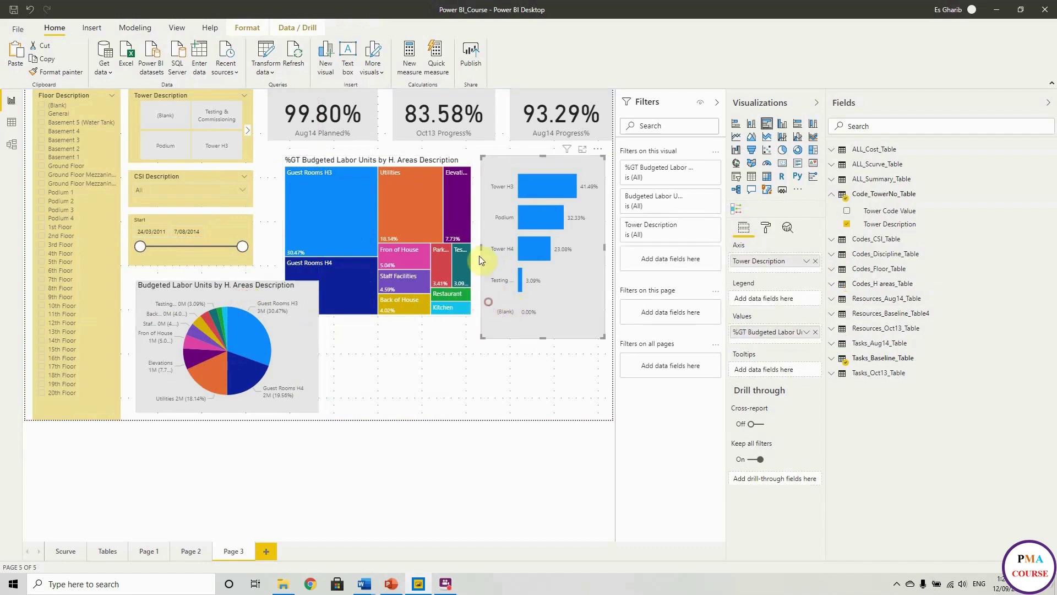
pyautogui.moveTo(481, 247)
pyautogui.mouseDown()
pyautogui.moveTo(497, 248)
pyautogui.moveTo(482, 246)
pyautogui.mouseUp()
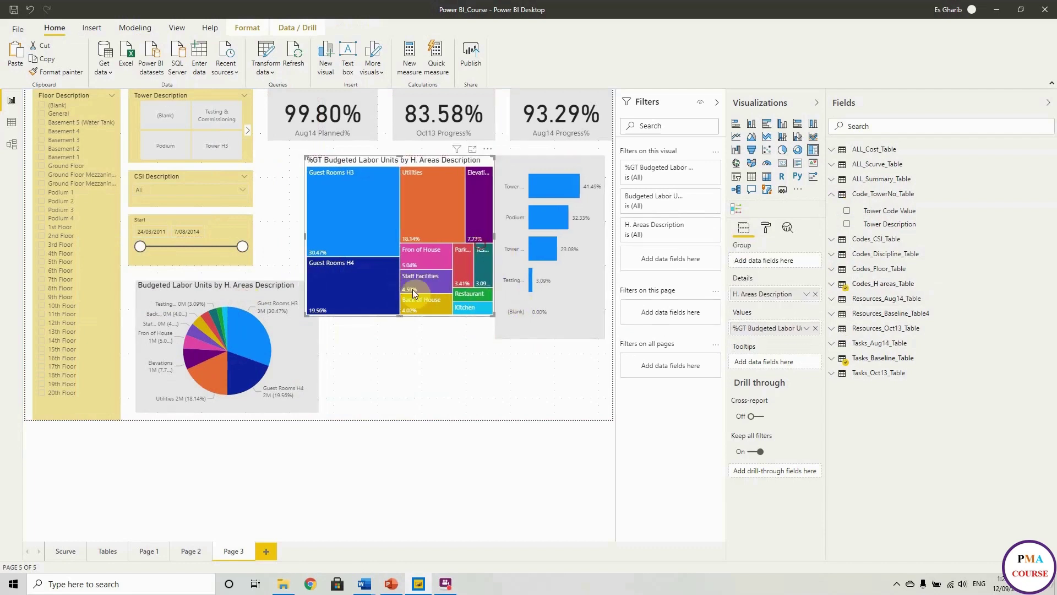
pyautogui.click(311, 337)
pyautogui.moveTo(319, 286); pyautogui.dragTo(300, 286)
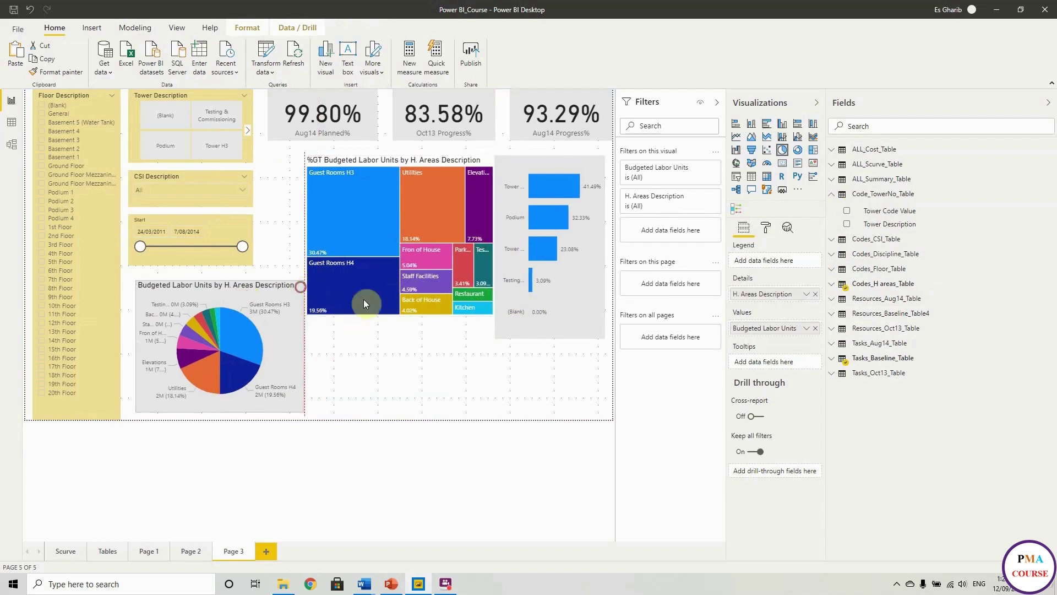
# Replace H. Areas Description with CSI Description as the pie chart's detail field
pyautogui.click(815, 295)
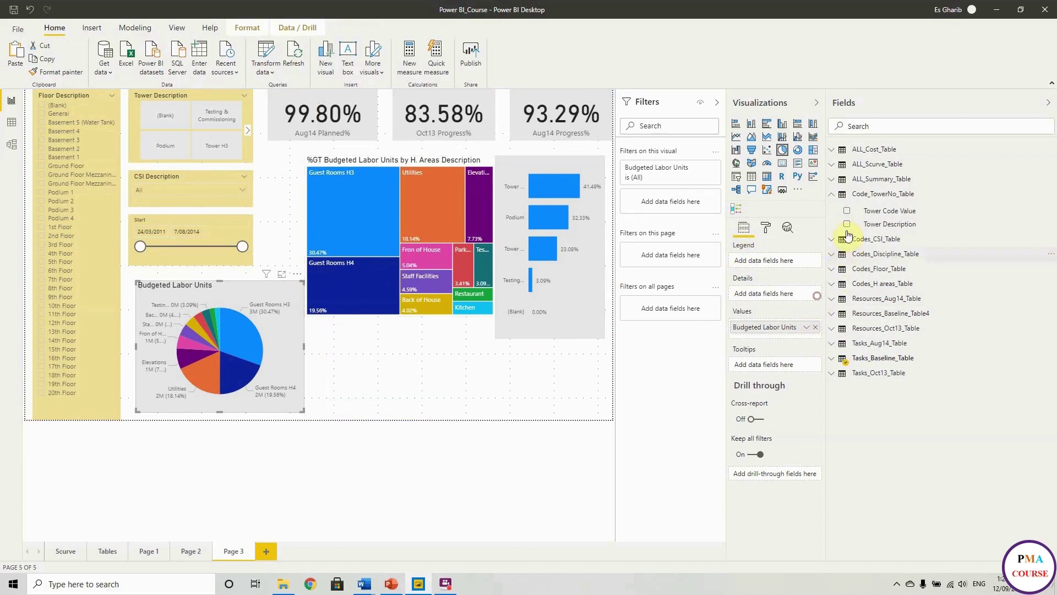
pyautogui.click(839, 194)
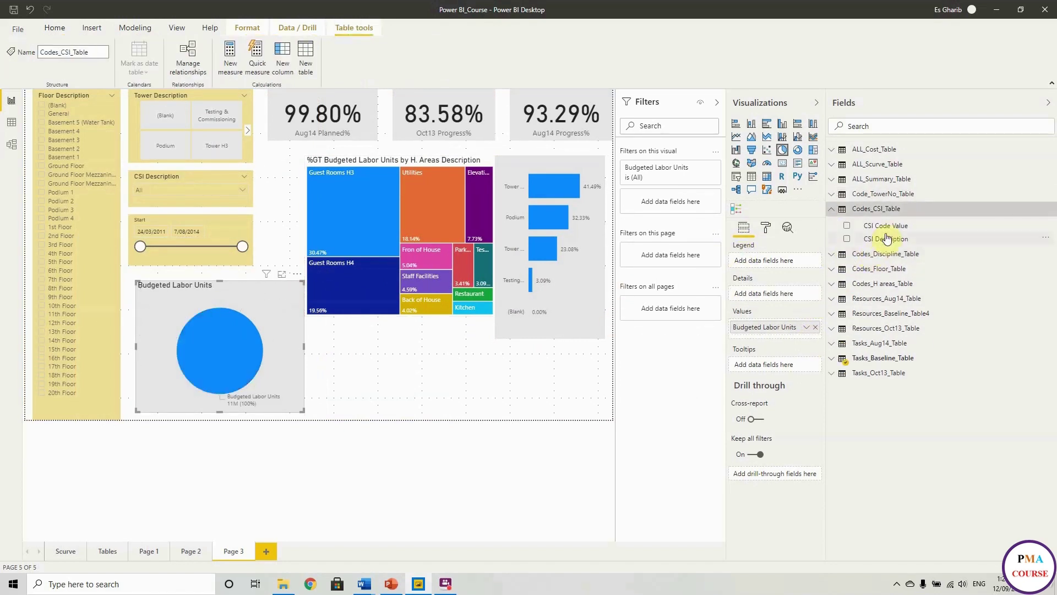
pyautogui.moveTo(828, 275); pyautogui.dragTo(798, 267)
pyautogui.click(372, 362)
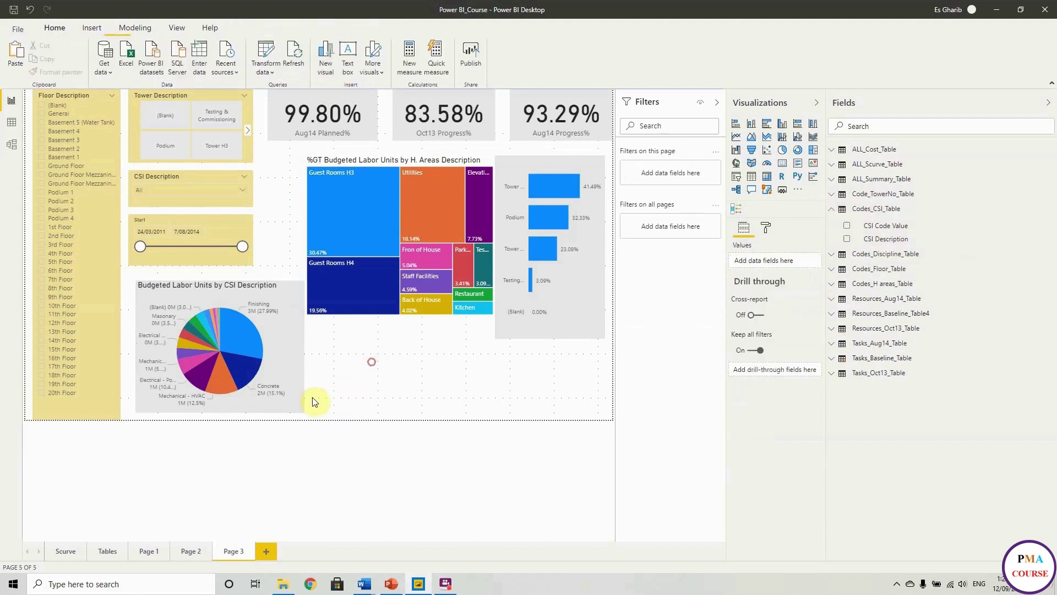
# Align the pie chart with the slicers' edge, shift the treemap slightly closer to it, and raise the bar chart beneath the Aug14 Progress% card
pyautogui.click(286, 358)
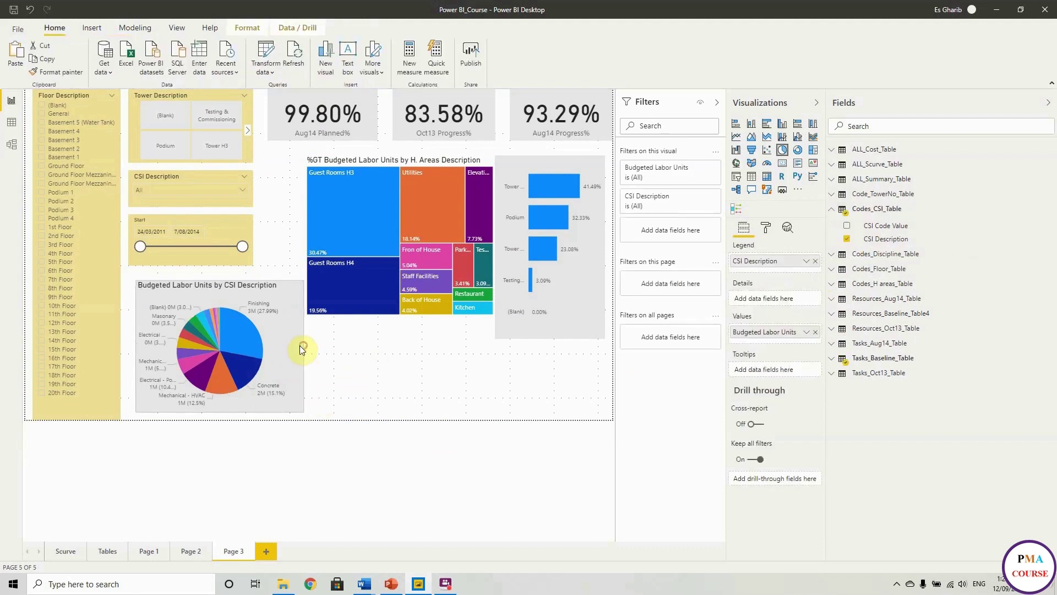
pyautogui.moveTo(207, 286); pyautogui.dragTo(199, 286)
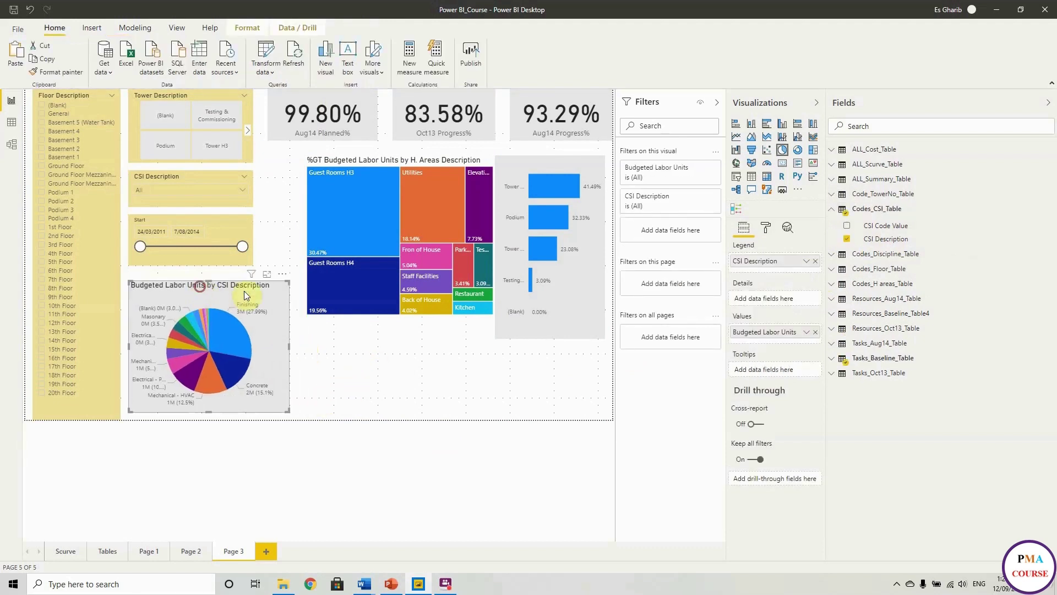
pyautogui.moveTo(322, 158); pyautogui.dragTo(315, 158)
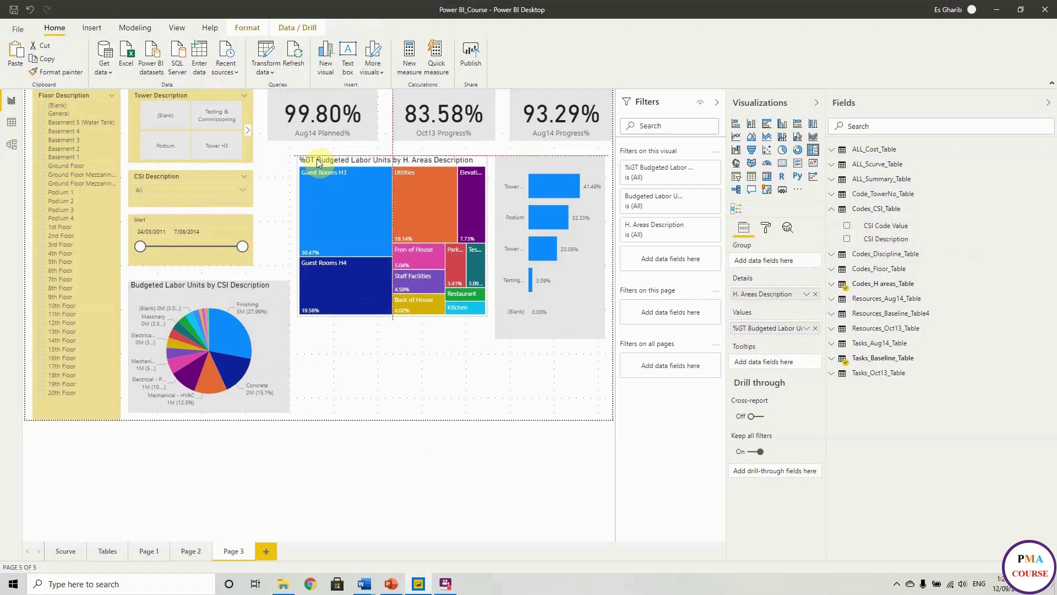
pyautogui.moveTo(519, 167); pyautogui.dragTo(519, 160)
pyautogui.click(378, 385)
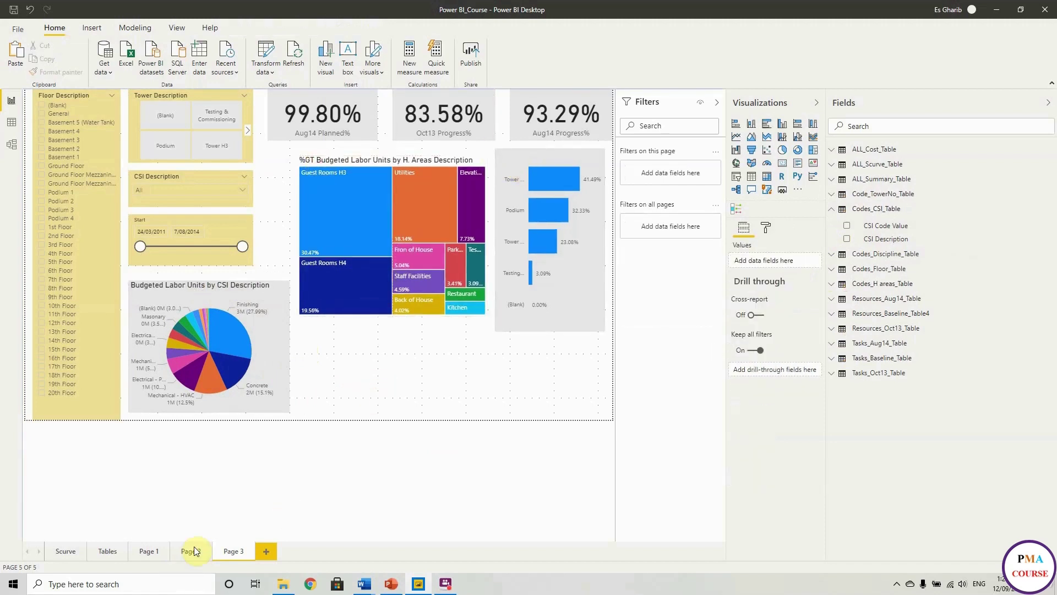
# Shorten the bar chart so its lower edge lines up with the treemap's lower edge
pyautogui.click(192, 549)
pyautogui.click(228, 551)
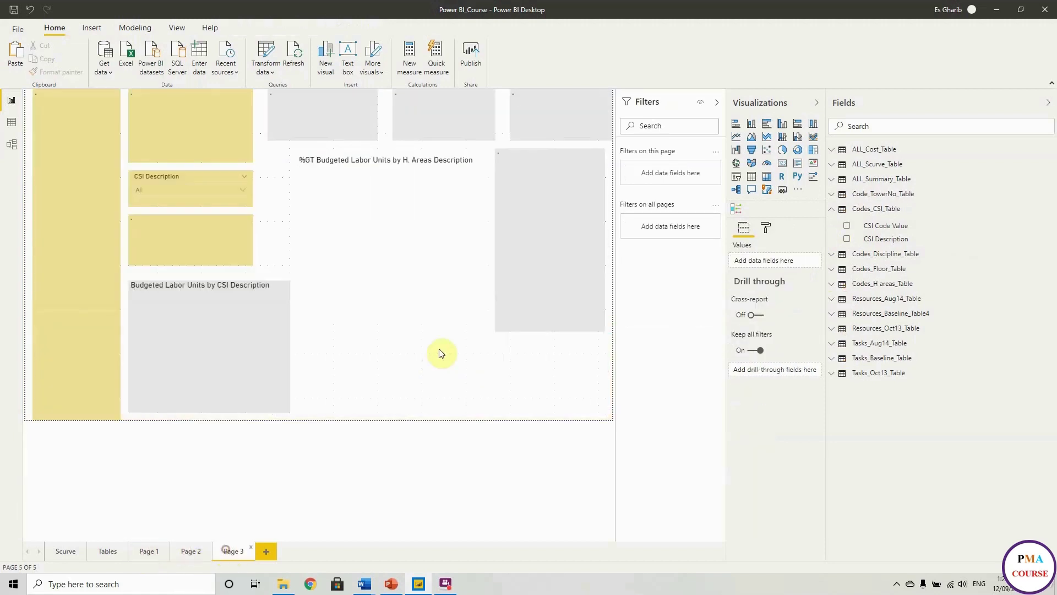
pyautogui.click(426, 313)
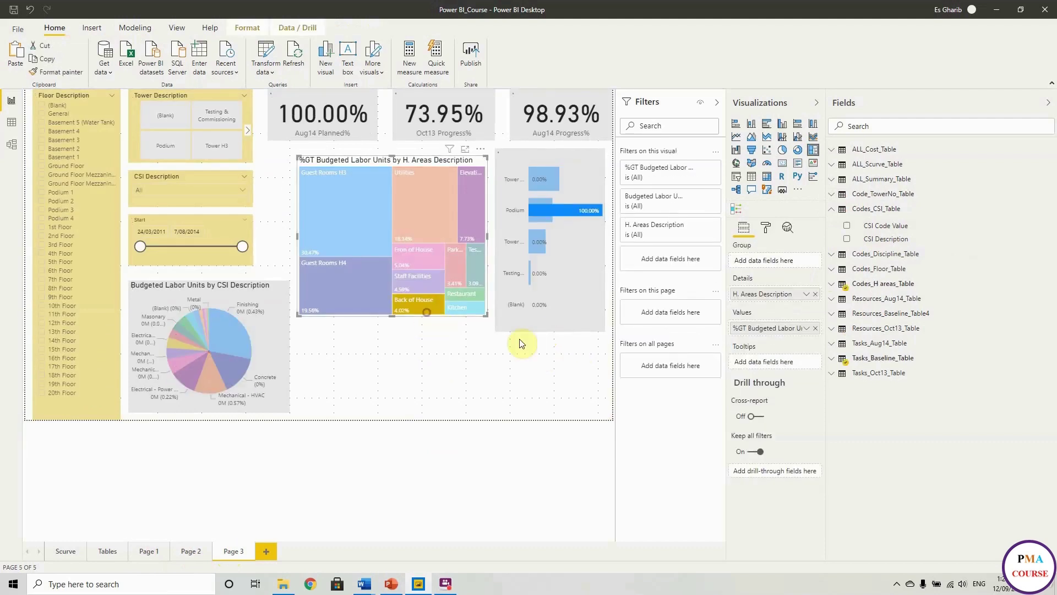
pyautogui.click(428, 308)
pyautogui.click(552, 327)
pyautogui.moveTo(553, 332); pyautogui.dragTo(551, 312)
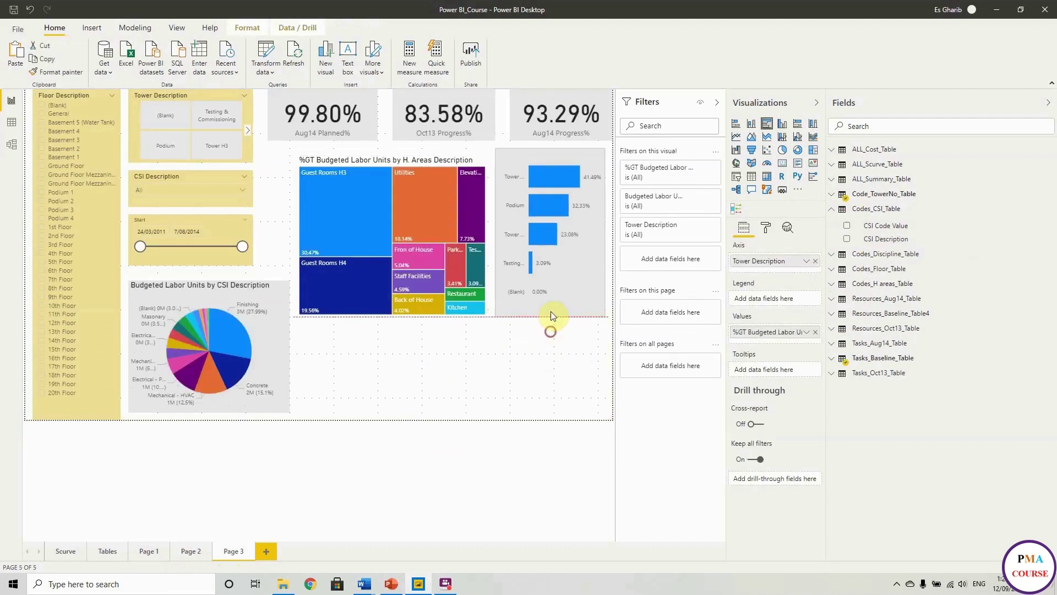
pyautogui.click(511, 359)
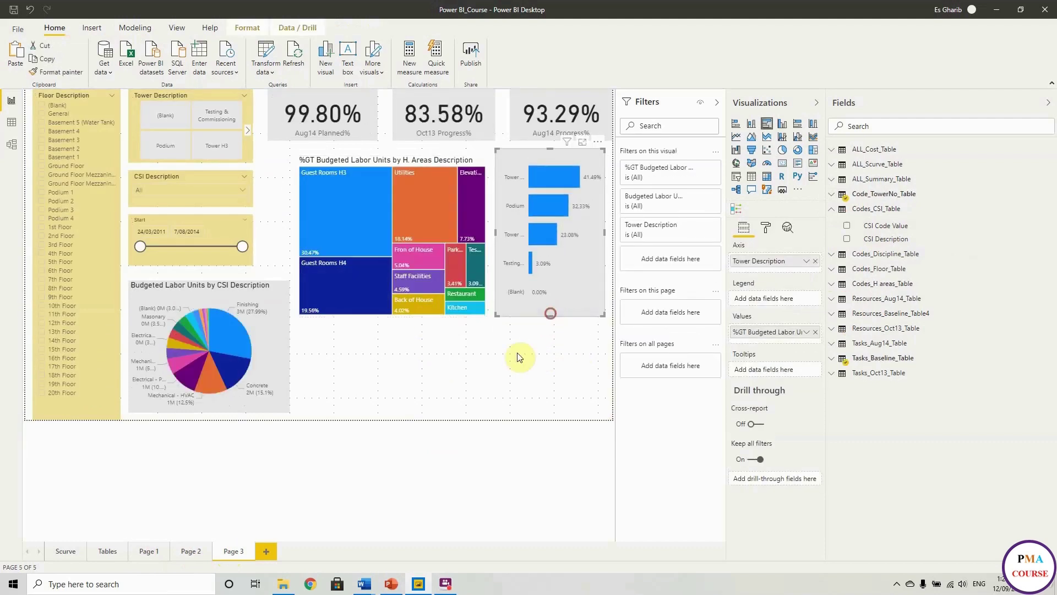
# Insert a table visual beneath the treemap with Activity ID and Activity Name from Tasks_Aug14_Table
pyautogui.click(751, 176)
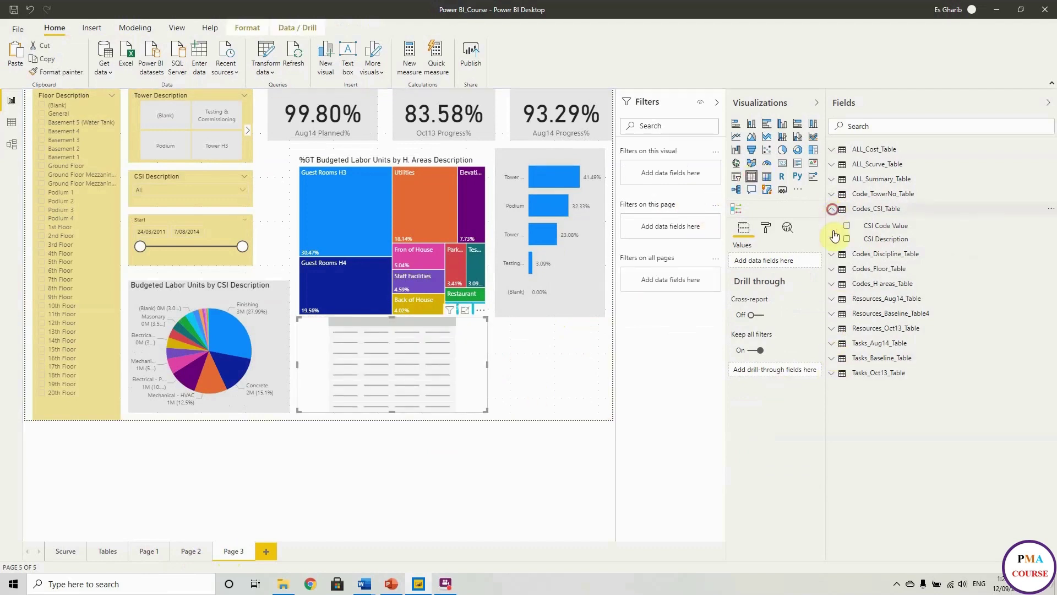
pyautogui.click(831, 209)
pyautogui.click(833, 313)
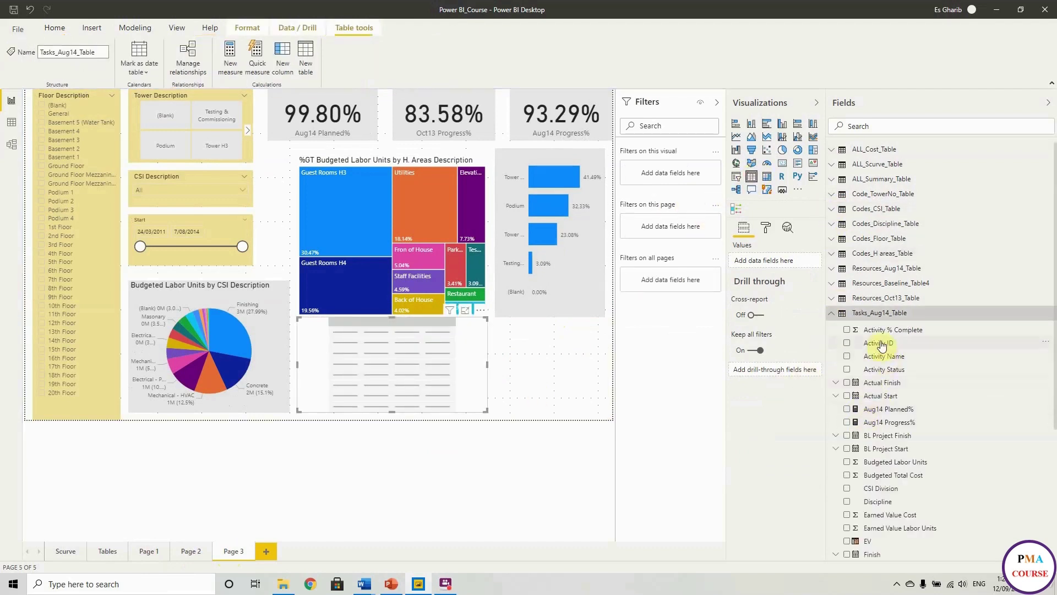
pyautogui.moveTo(878, 342); pyautogui.dragTo(463, 361)
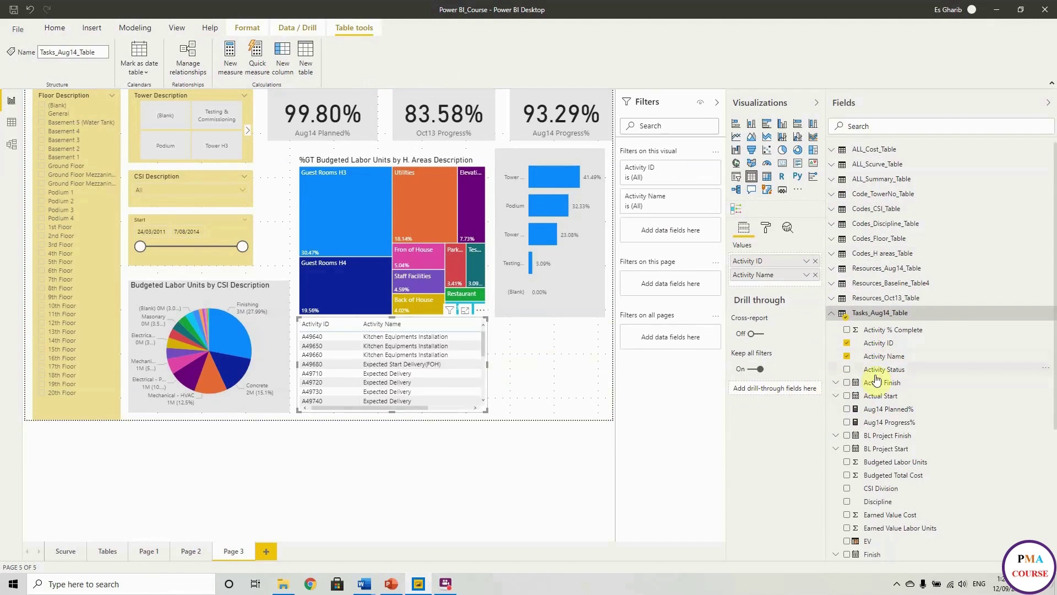
# Add Start and Finish to the table as plain dates instead of date hierarchies, and widen the table to the page's edge
pyautogui.scroll(-2, 892, 420)
pyautogui.scroll(-4, 881, 509)
pyautogui.scroll(3, 881, 484)
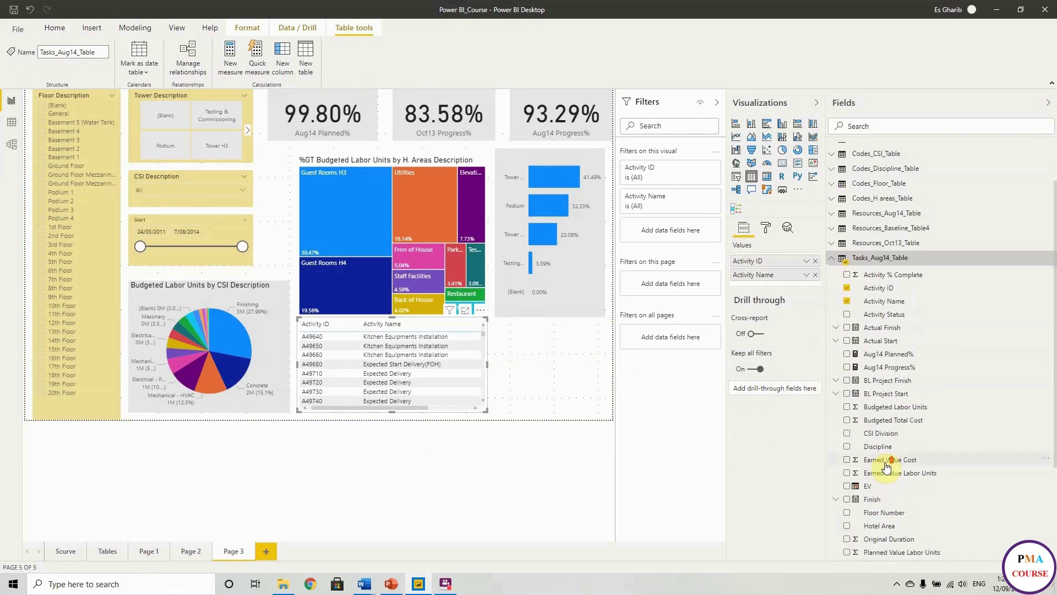
pyautogui.scroll(-4, 879, 430)
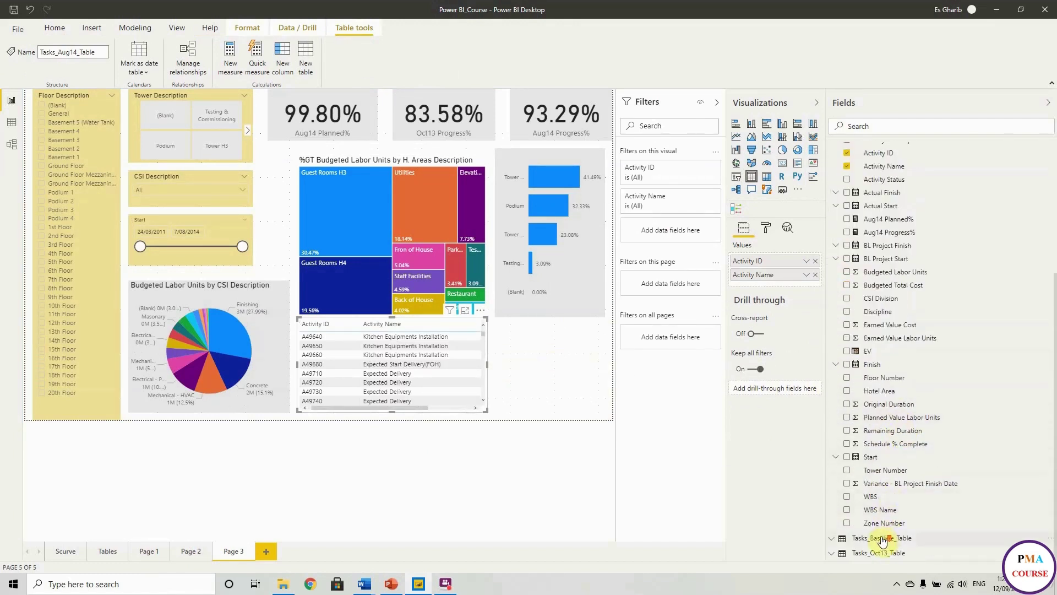
pyautogui.moveTo(870, 456); pyautogui.dragTo(796, 282)
pyautogui.moveTo(824, 345); pyautogui.dragTo(795, 331)
pyautogui.click(806, 289)
pyautogui.click(825, 358)
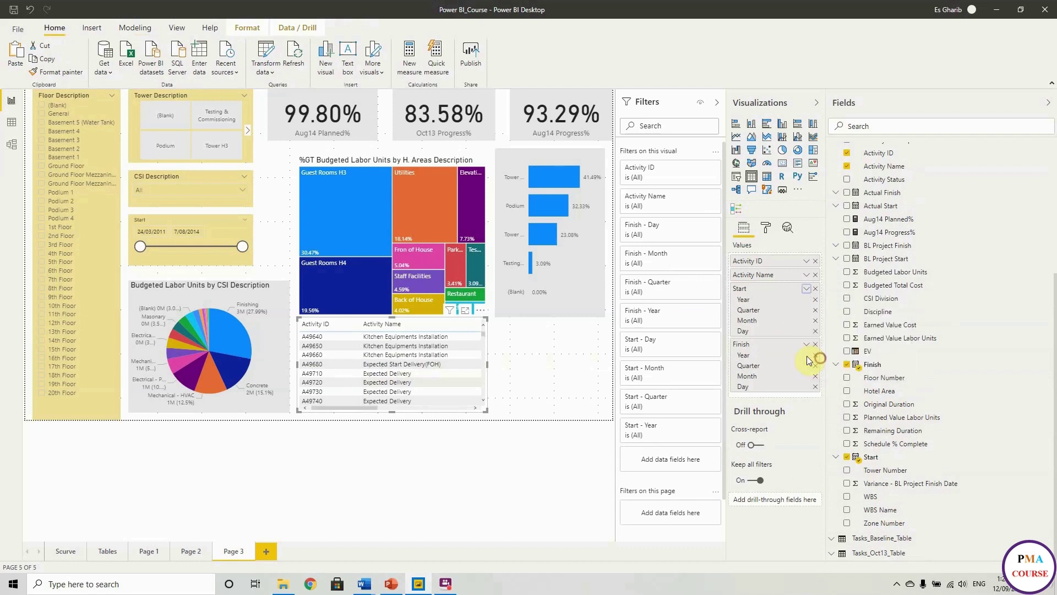
pyautogui.click(806, 305)
pyautogui.click(822, 373)
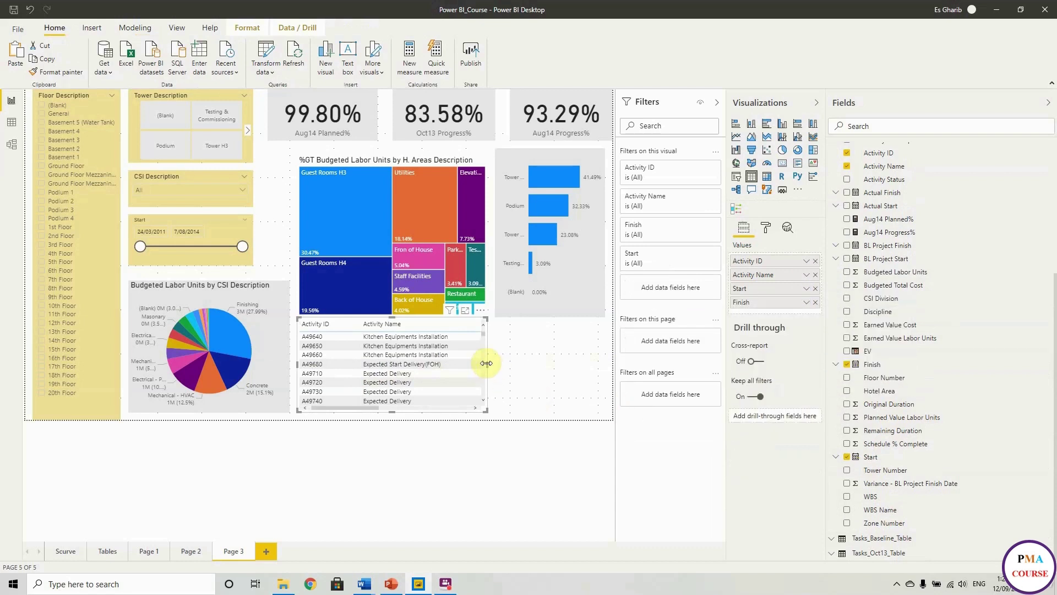
pyautogui.moveTo(487, 363); pyautogui.dragTo(657, 366)
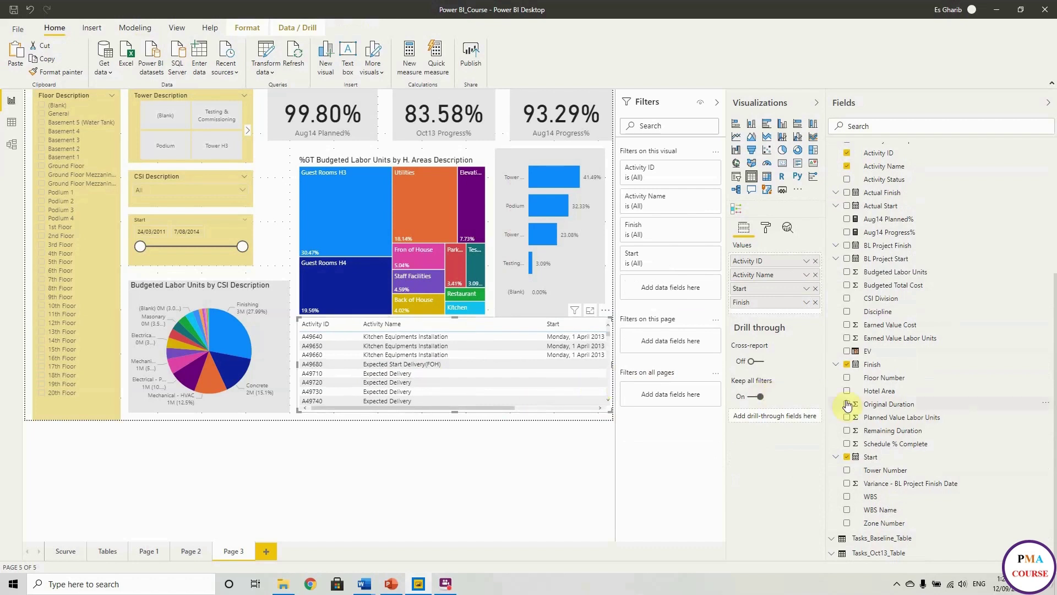
# Set the date format of the Start and Finish fields to 14/03/01 (dd/mm/yy)
pyautogui.click(908, 364)
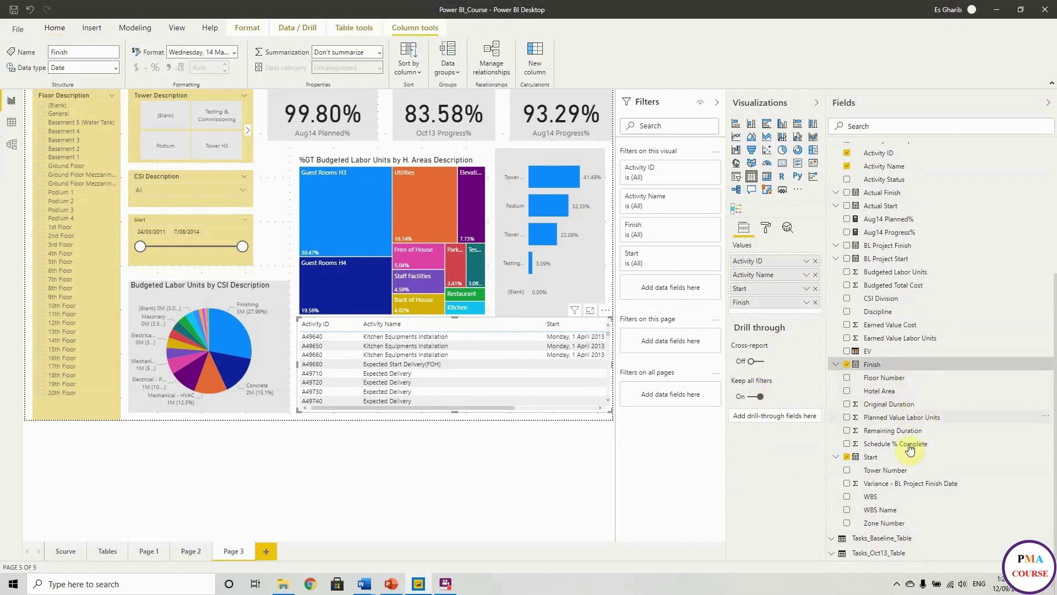
pyautogui.click(901, 461)
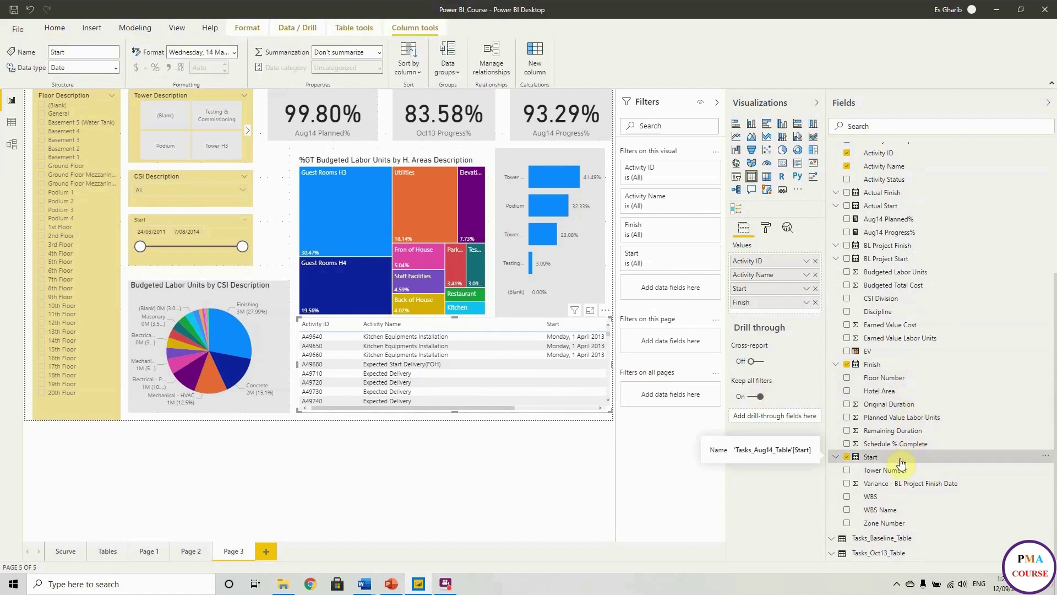
pyautogui.click(234, 52)
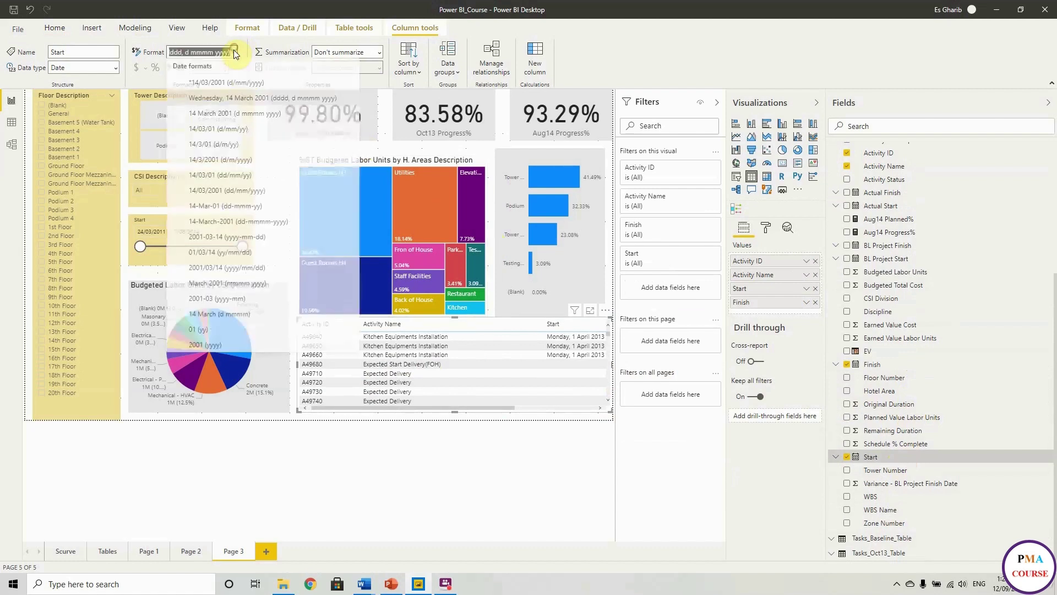
pyautogui.click(245, 177)
pyautogui.click(872, 364)
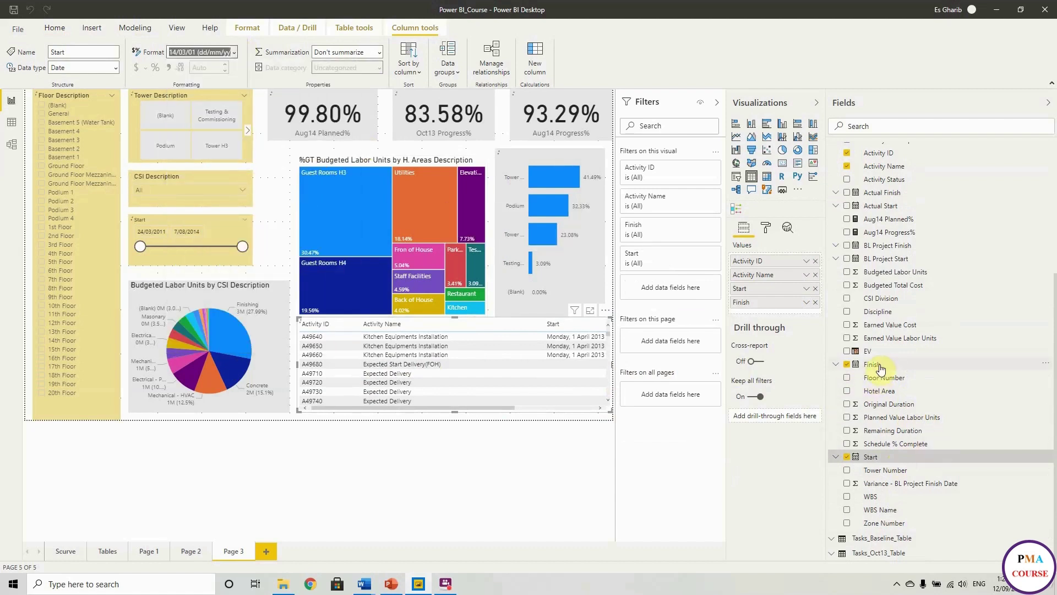
pyautogui.click(234, 52)
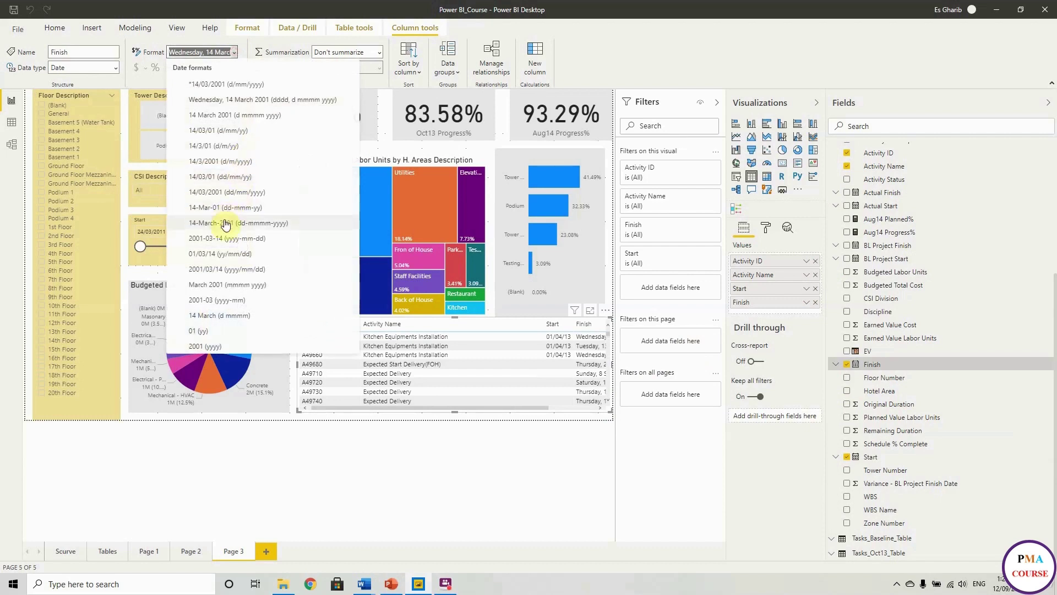
pyautogui.click(247, 177)
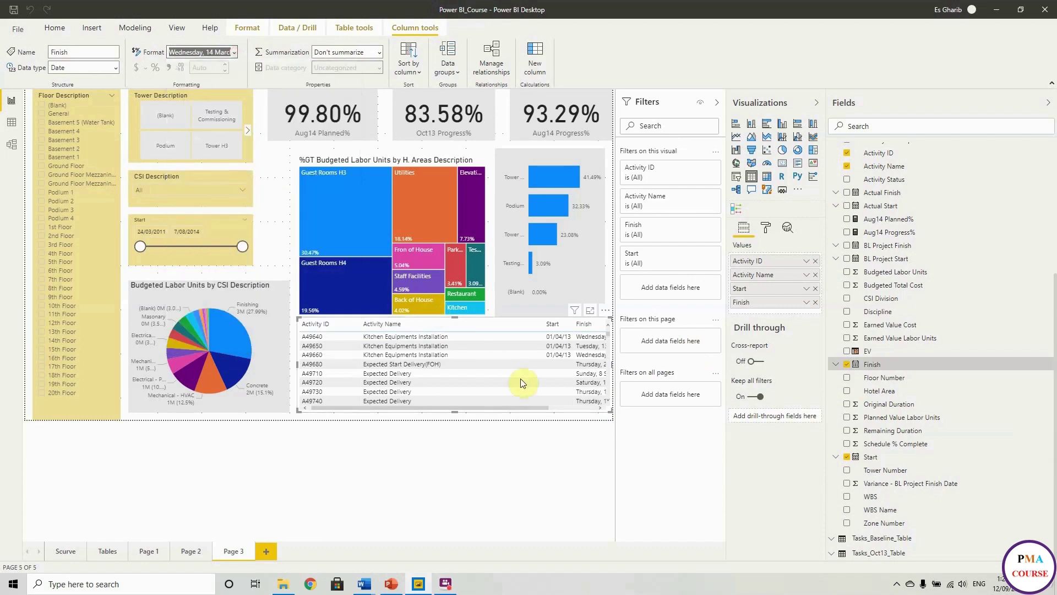
# Narrow the table's Activity Name column and add Activity % Complete after Finish
pyautogui.moveTo(544, 329); pyautogui.dragTo(476, 325)
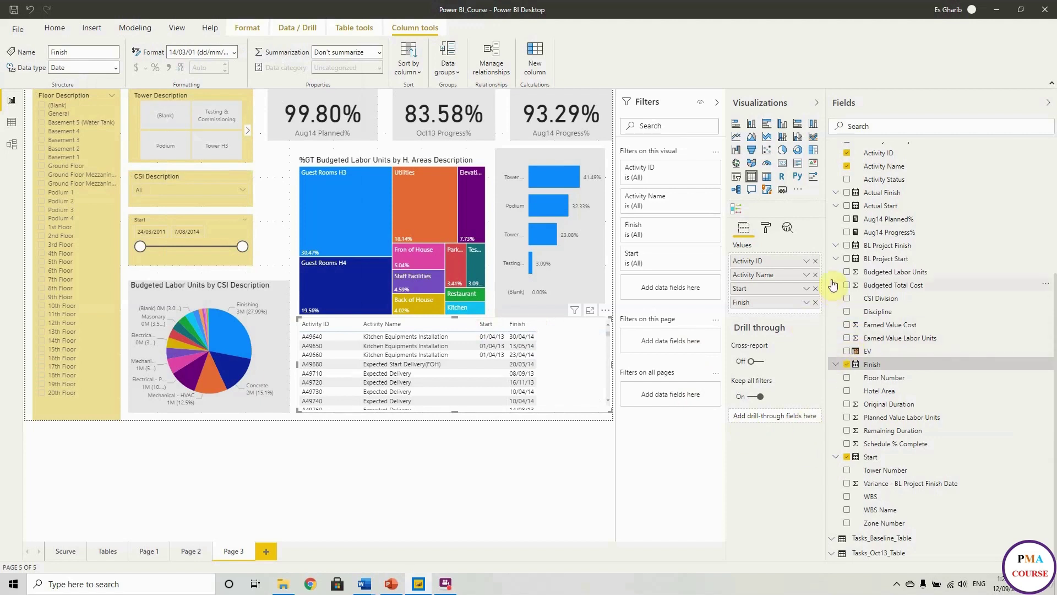
pyautogui.scroll(3, 837, 302)
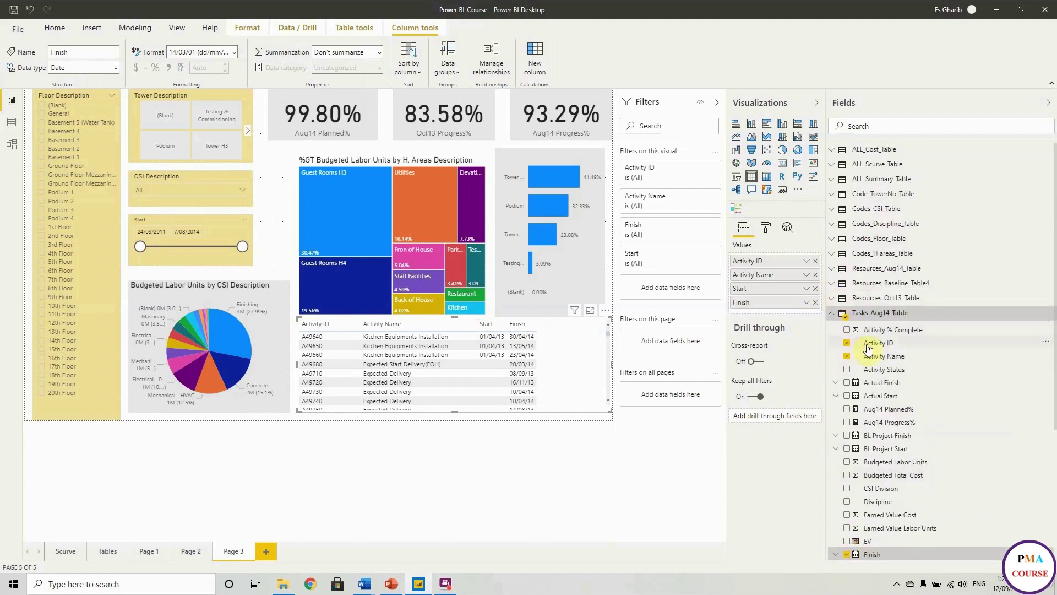
pyautogui.moveTo(892, 331); pyautogui.dragTo(802, 309)
pyautogui.click(833, 313)
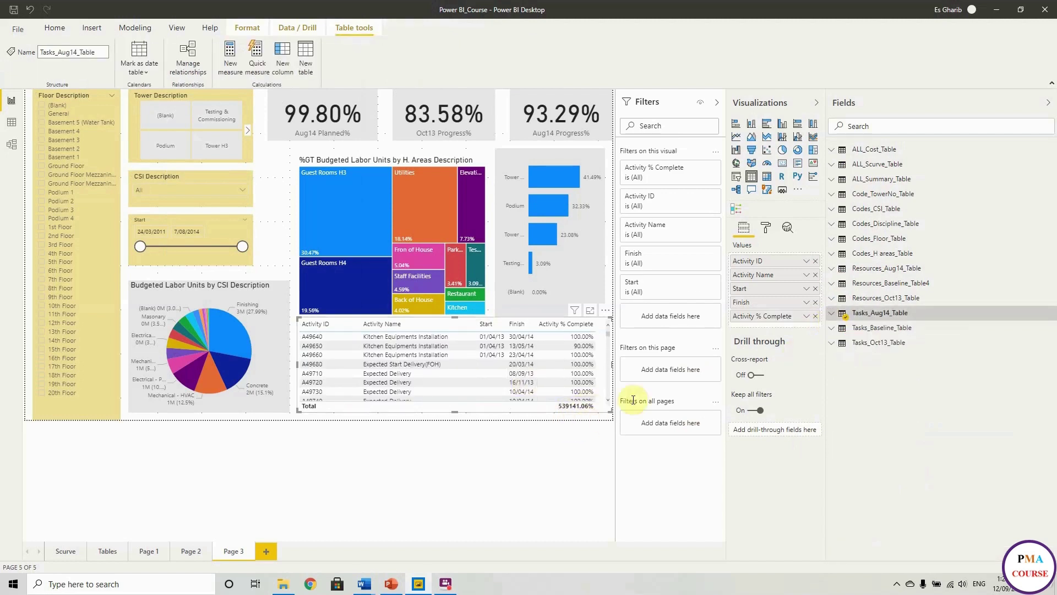
# Turn off the totals row in the activity table's formatting
pyautogui.click(767, 226)
pyautogui.click(747, 367)
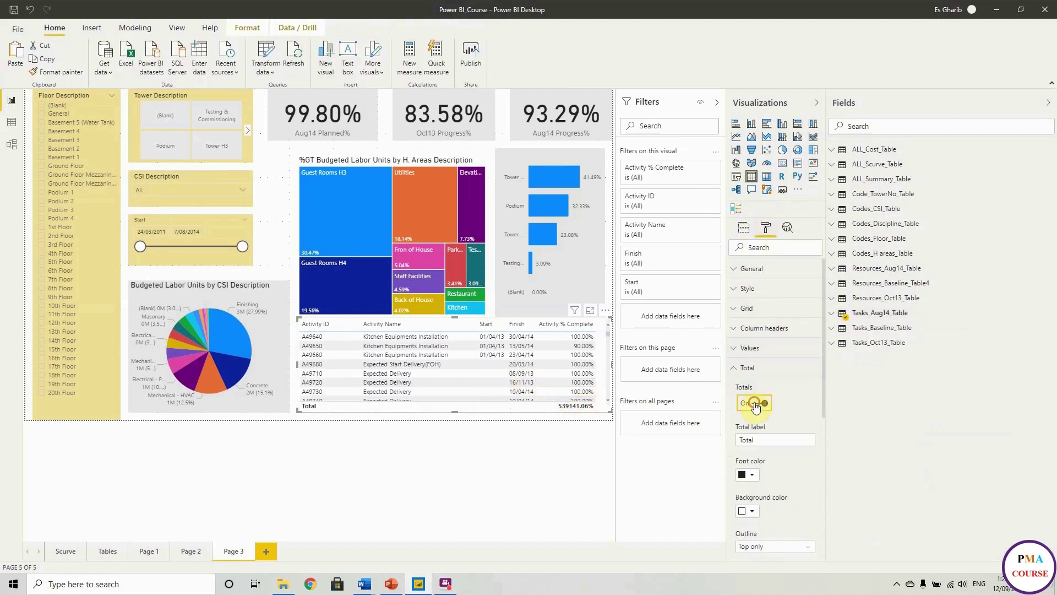
pyautogui.click(755, 403)
pyautogui.click(548, 454)
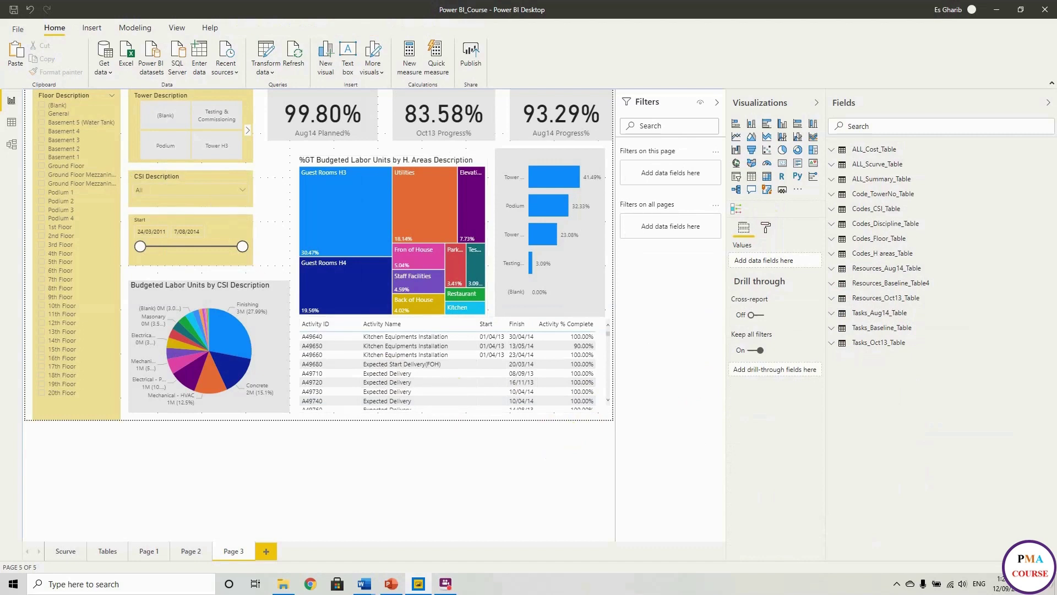
# Rearrange the column beneath the Tower Description slicer: pie chart first, CSI Description slicer below it, Start slicer at the page's lower edge
pyautogui.moveTo(216, 177); pyautogui.dragTo(447, 406)
pyautogui.moveTo(193, 219); pyautogui.dragTo(383, 318)
pyautogui.moveTo(270, 294); pyautogui.dragTo(270, 183)
pyautogui.moveTo(431, 418); pyautogui.dragTo(203, 345)
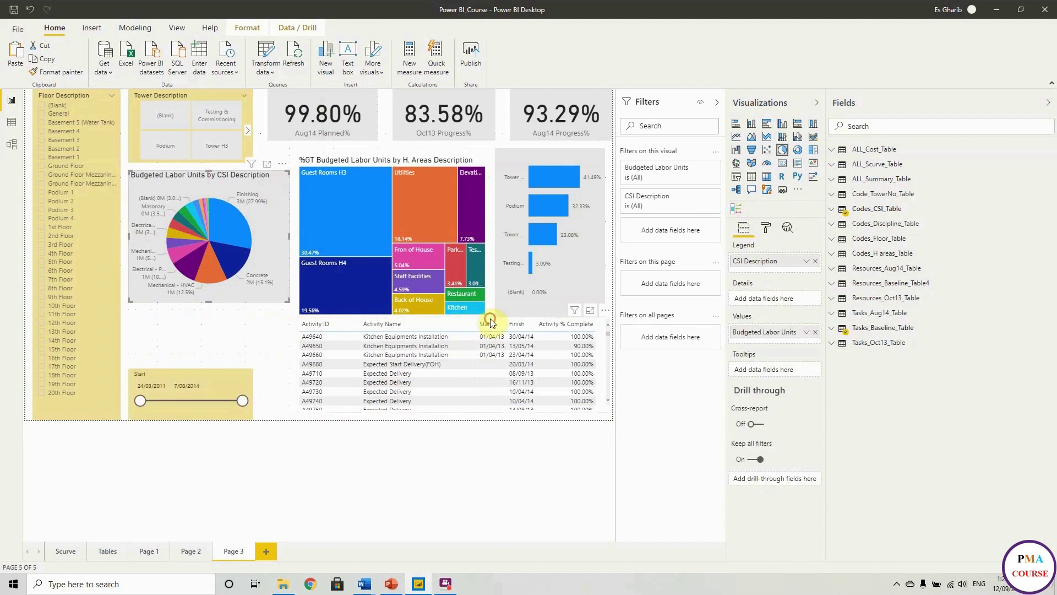
pyautogui.moveTo(490, 318); pyautogui.dragTo(242, 318)
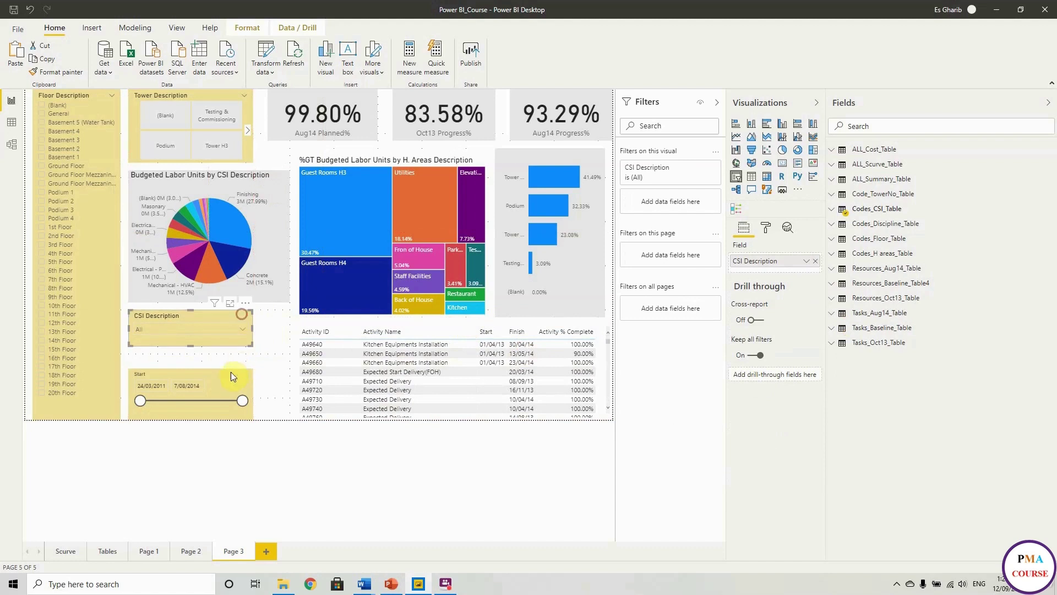
# Extend the activity table's upper edge up to the treemap's lower edge
pyautogui.click(402, 323)
pyautogui.click(434, 327)
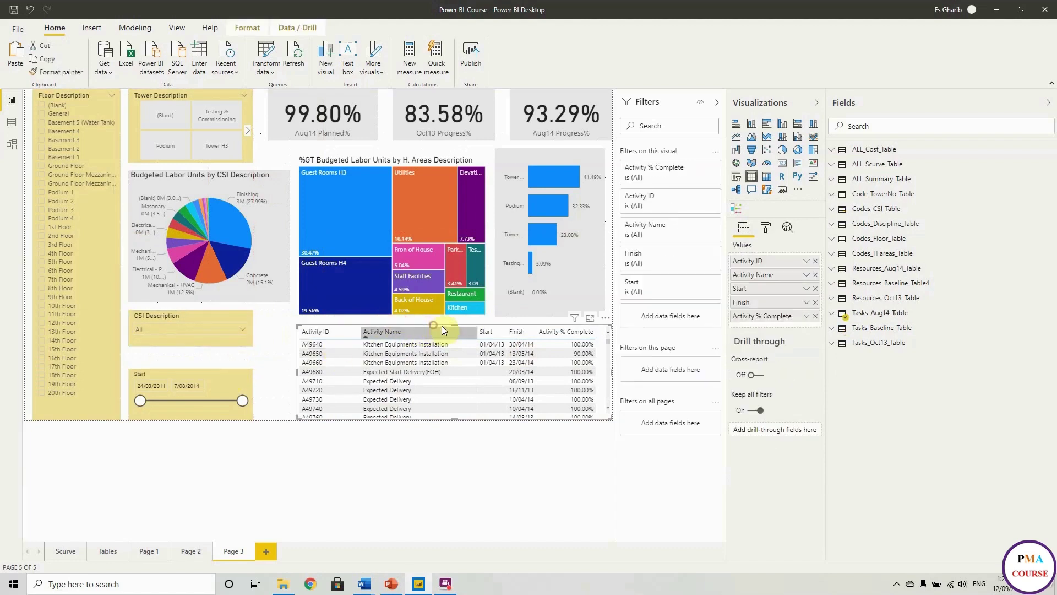
pyautogui.moveTo(455, 325); pyautogui.dragTo(454, 320)
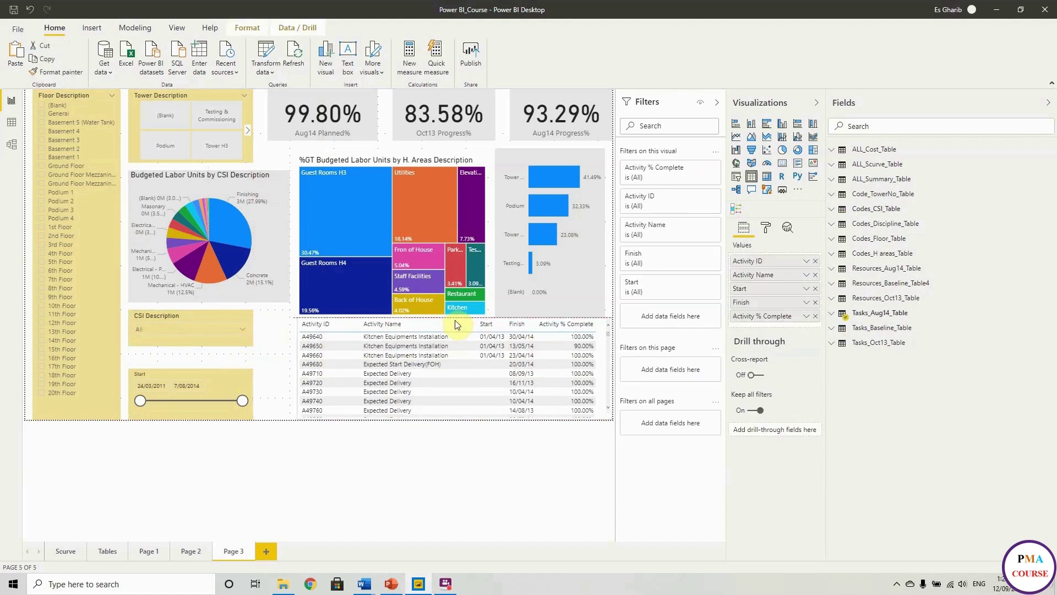
# Widen the Start and CSI Description slicers to match the pie chart, and extend the Start slicer up towards the CSI slicer
pyautogui.click(236, 381)
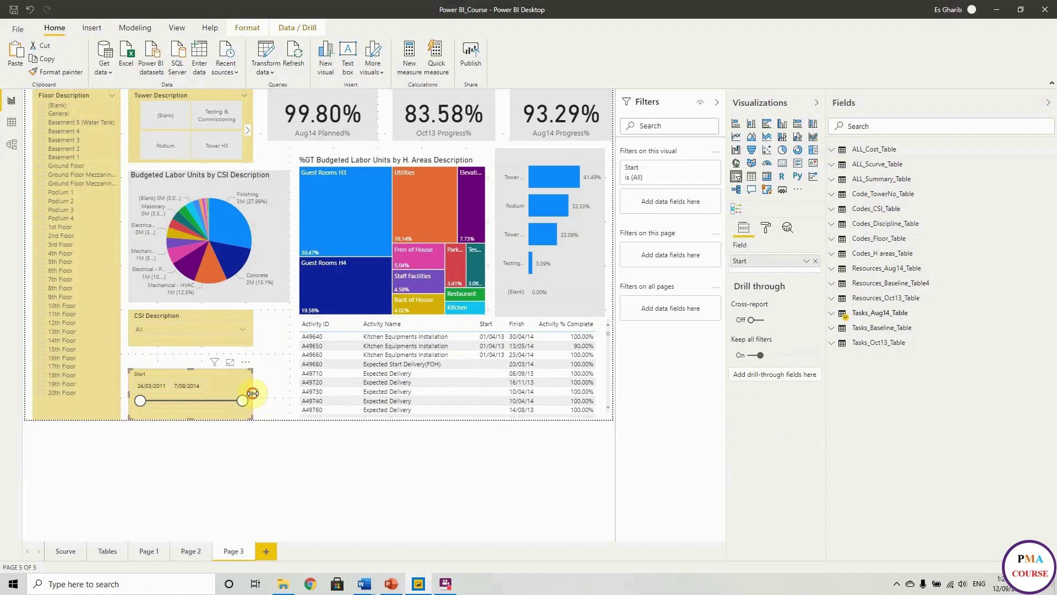
pyautogui.moveTo(253, 392); pyautogui.dragTo(283, 396)
pyautogui.click(251, 341)
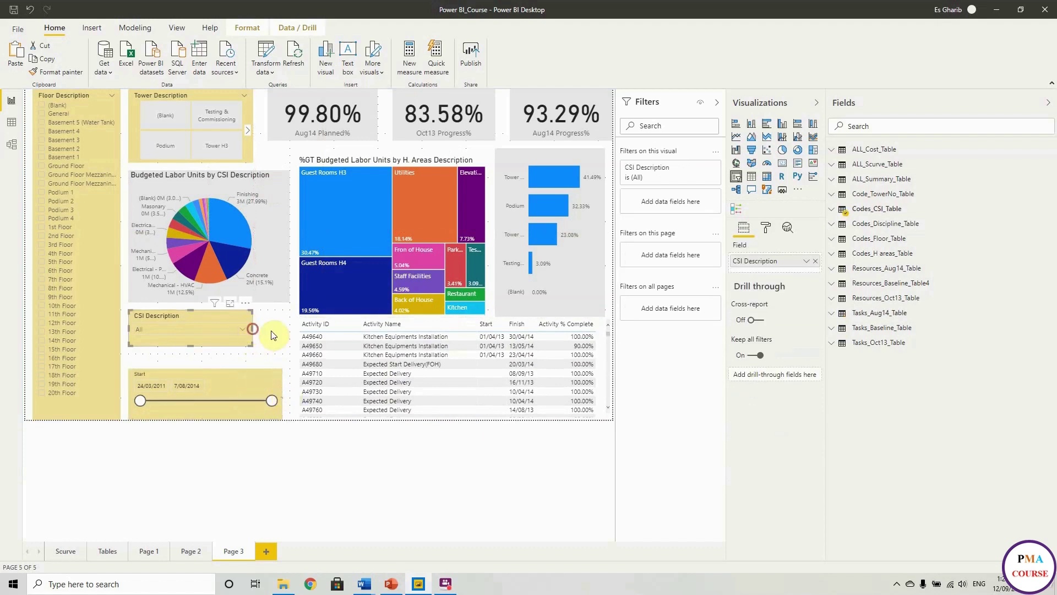
pyautogui.moveTo(271, 335); pyautogui.dragTo(289, 336)
pyautogui.moveTo(210, 373); pyautogui.dragTo(208, 352)
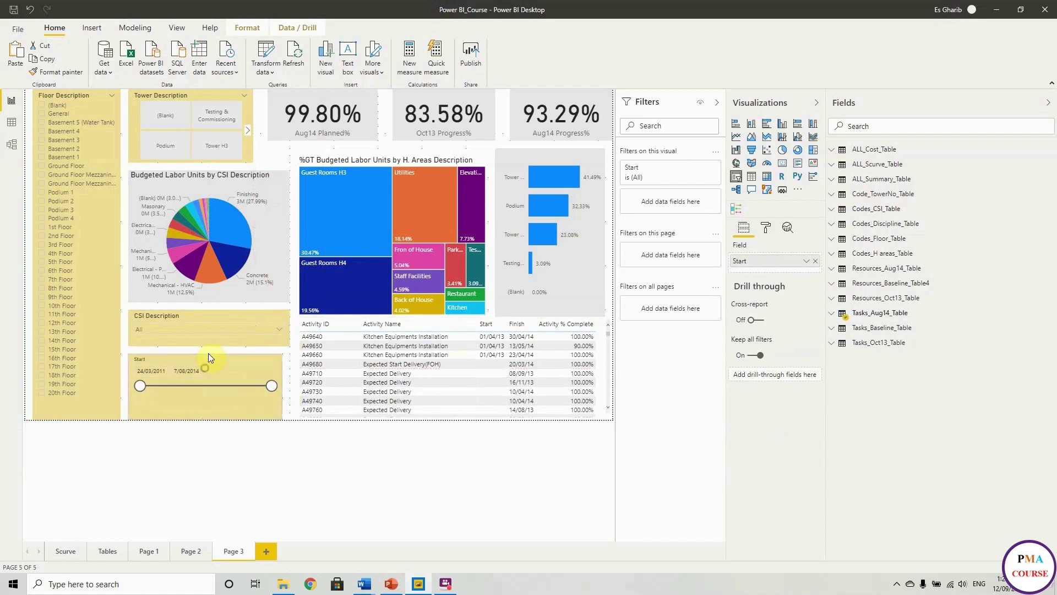
pyautogui.moveTo(286, 389); pyautogui.dragTo(290, 390)
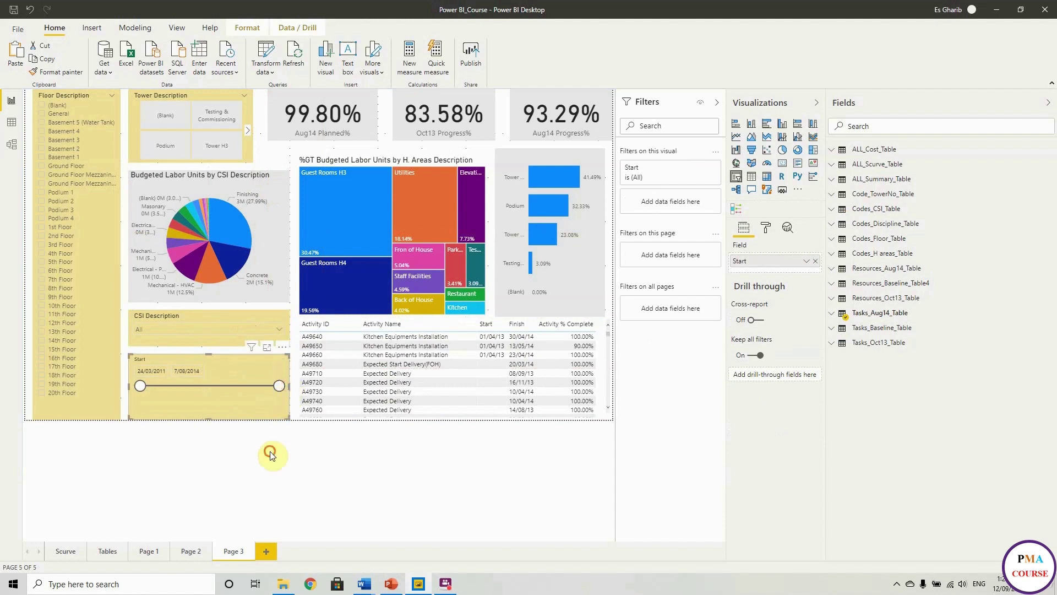
# Exclude (Blank) from the Tower Description slicer with a basic visual-level filter that keeps every other tower value selected
pyautogui.click(270, 454)
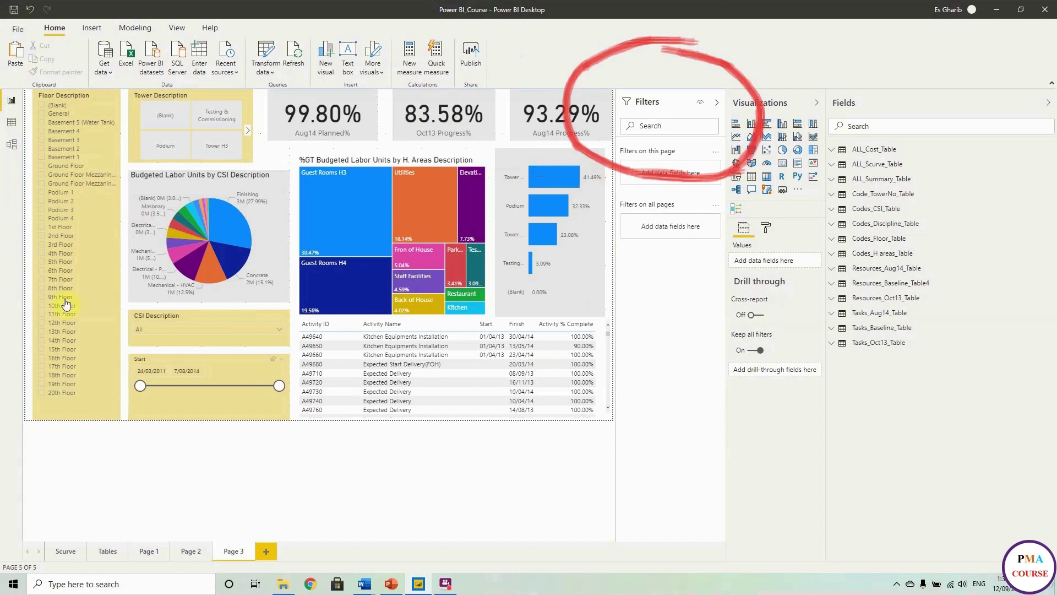
pyautogui.click(135, 150)
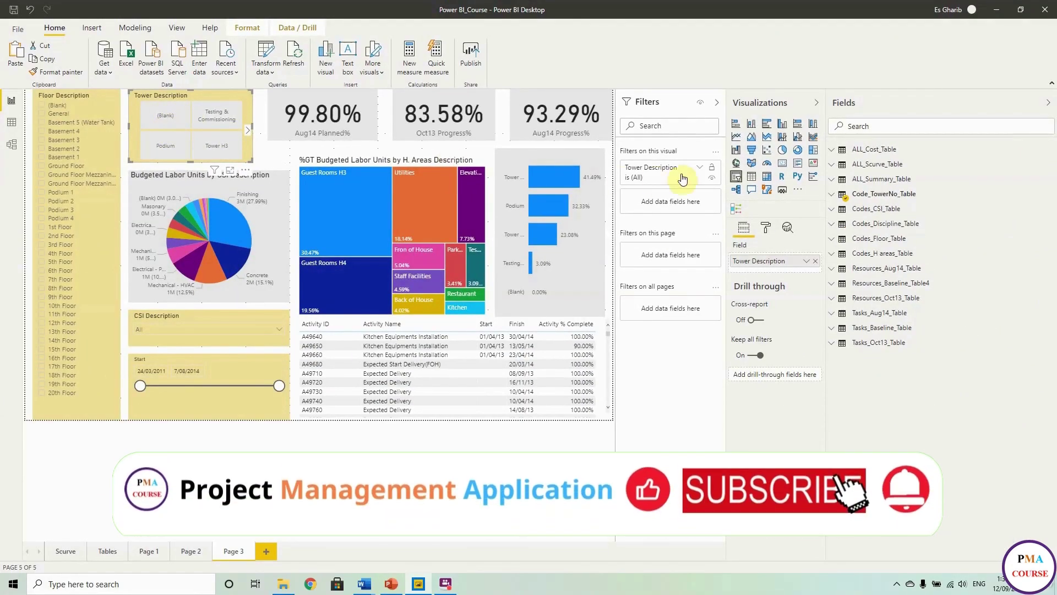
pyautogui.moveTo(716, 168)
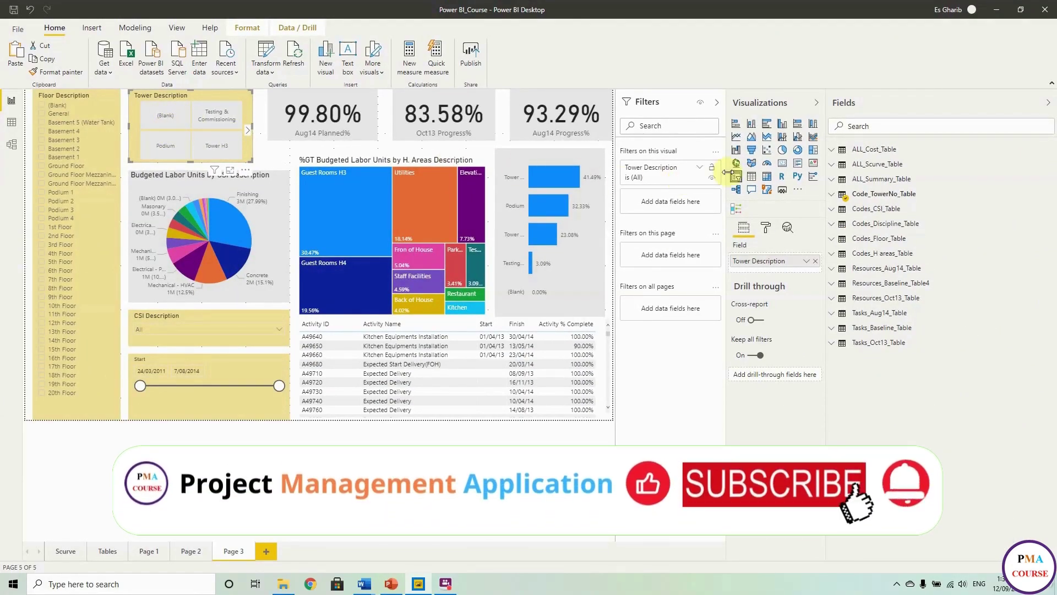
pyautogui.click(699, 168)
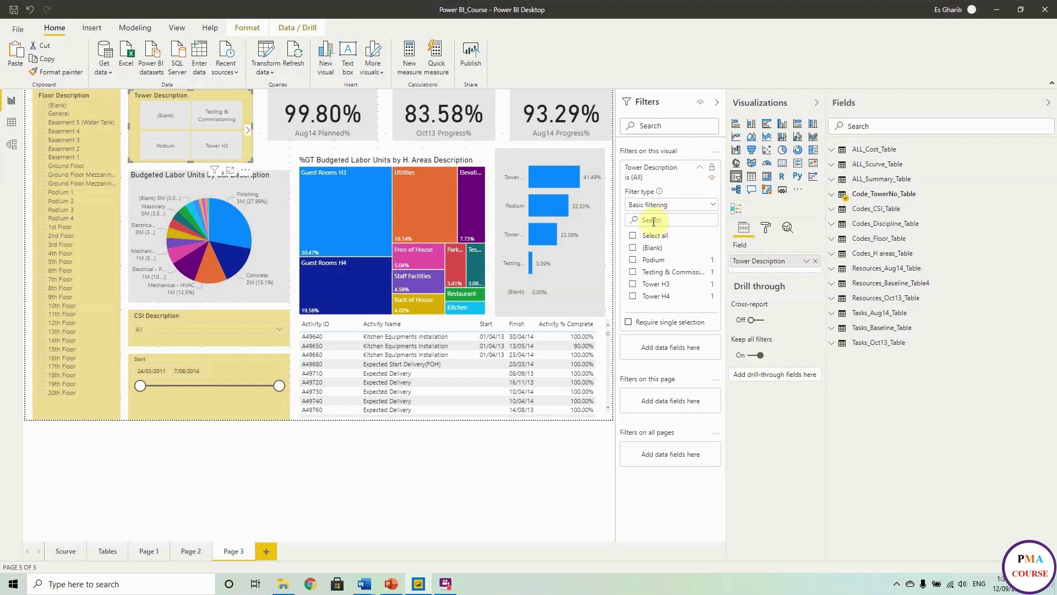
pyautogui.click(642, 235)
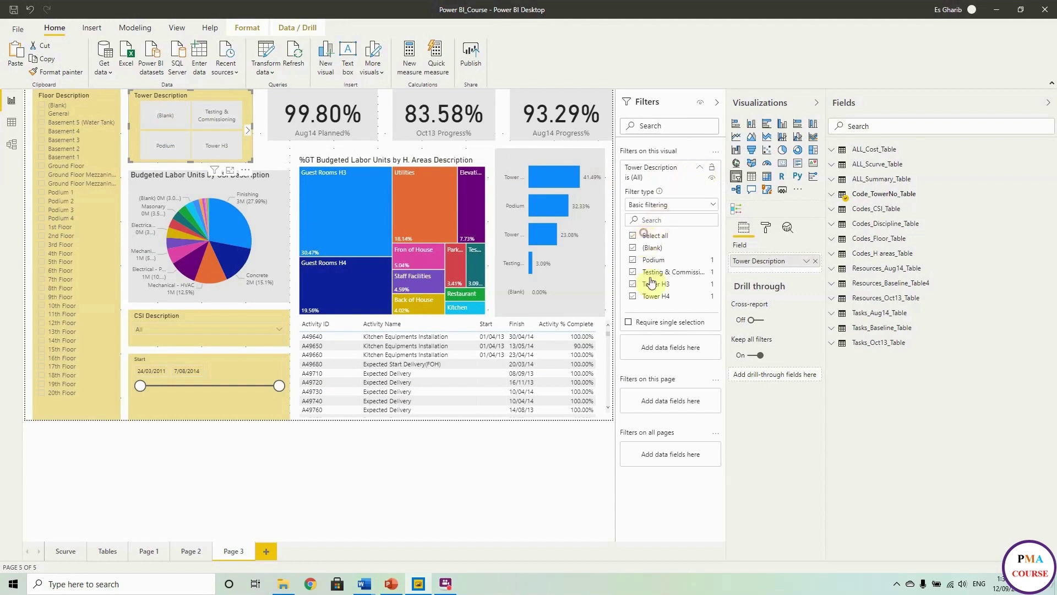
pyautogui.click(633, 247)
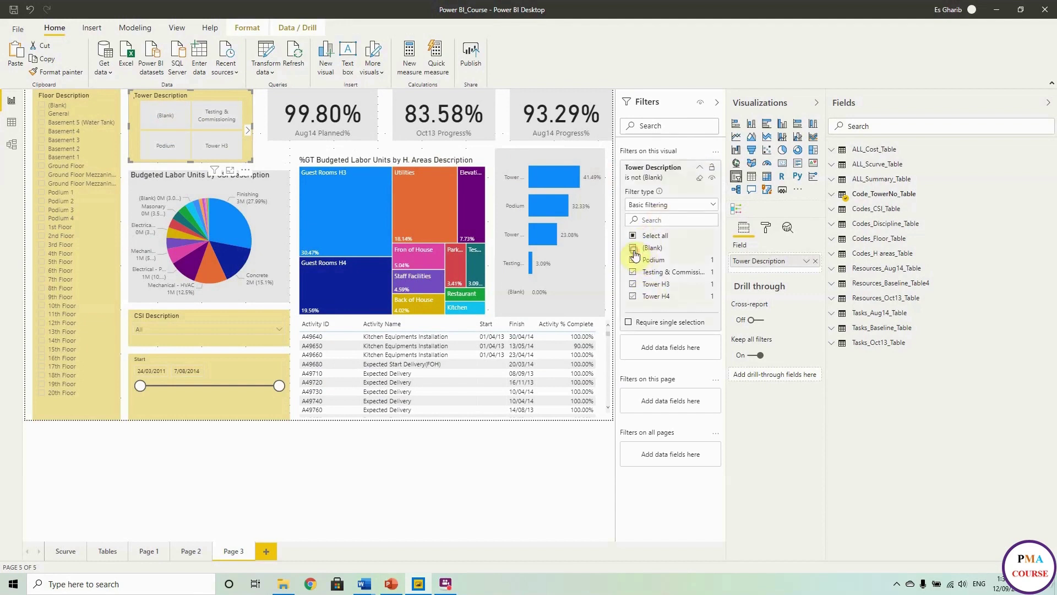
pyautogui.click(699, 167)
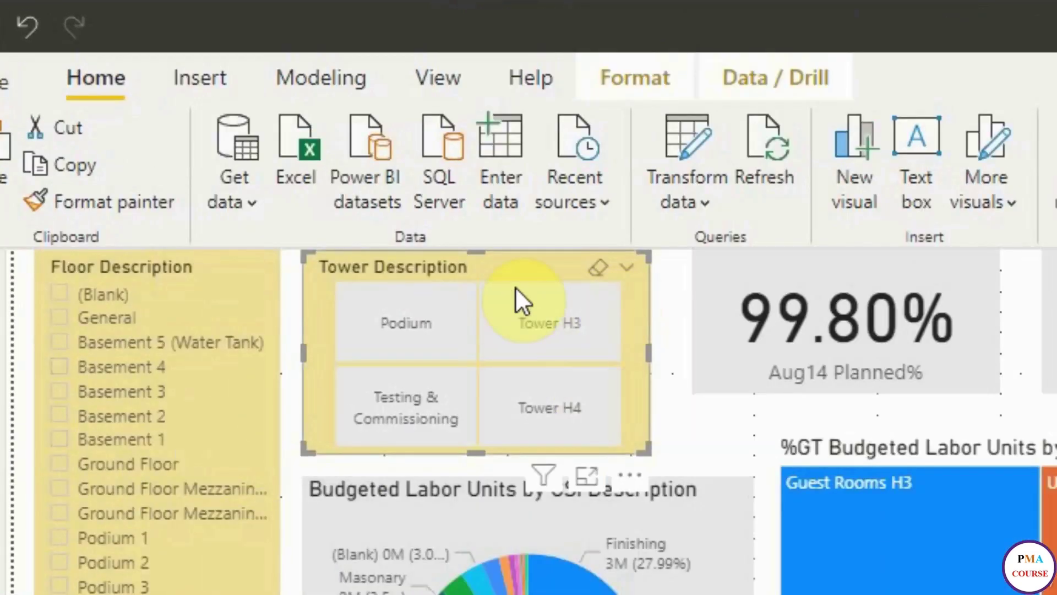
pyautogui.moveTo(543, 263); pyautogui.dragTo(565, 326)
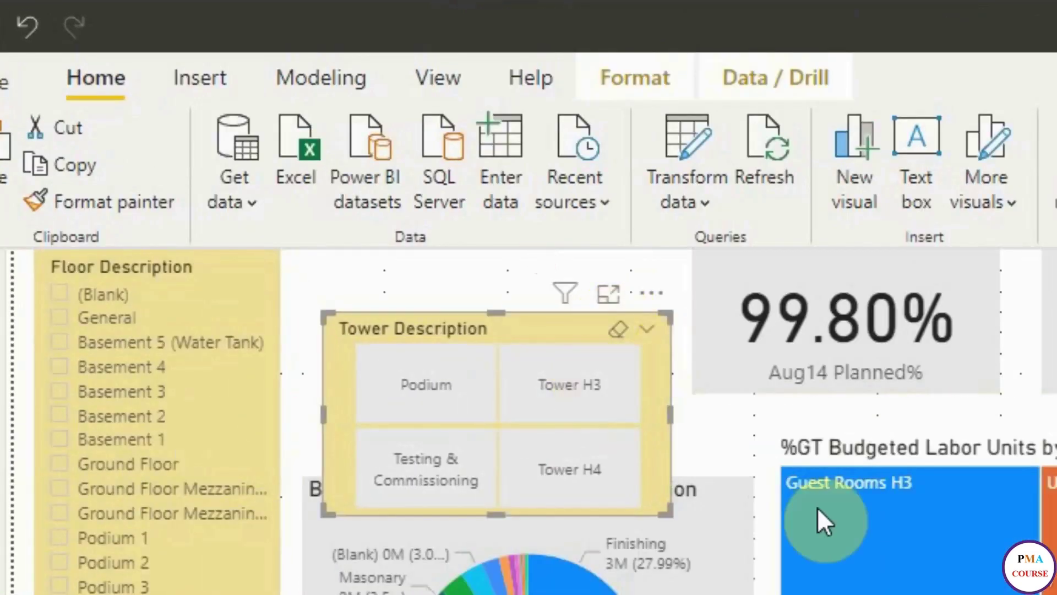
pyautogui.moveTo(567, 297)
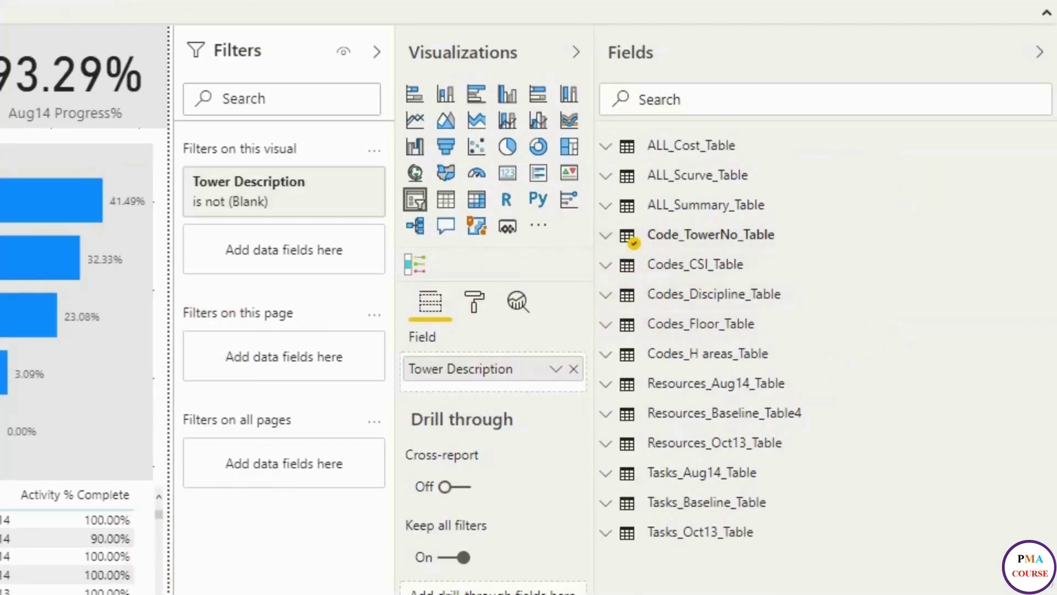
# Add Tower Description from Code_TowerNo_Table as a page-level filter and restrict the page to Tower H3
pyautogui.click(138, 592)
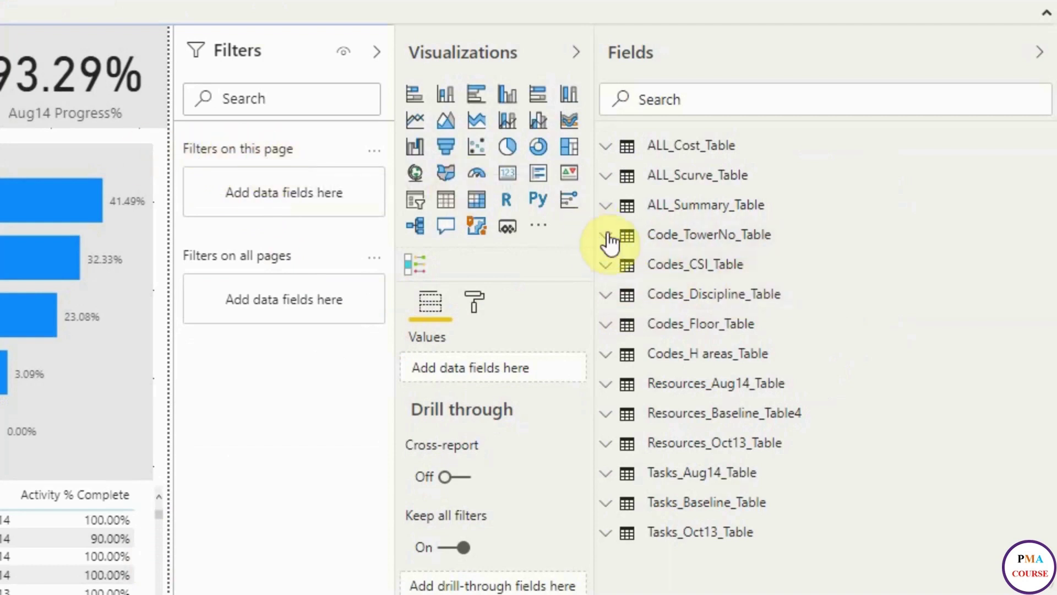
pyautogui.click(606, 235)
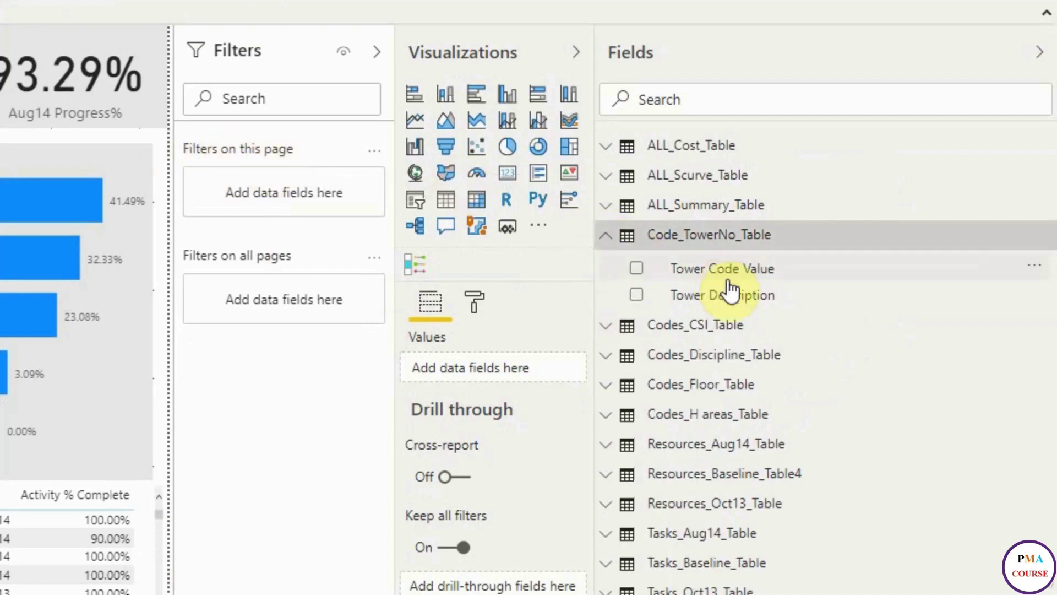
pyautogui.moveTo(738, 303); pyautogui.dragTo(283, 194)
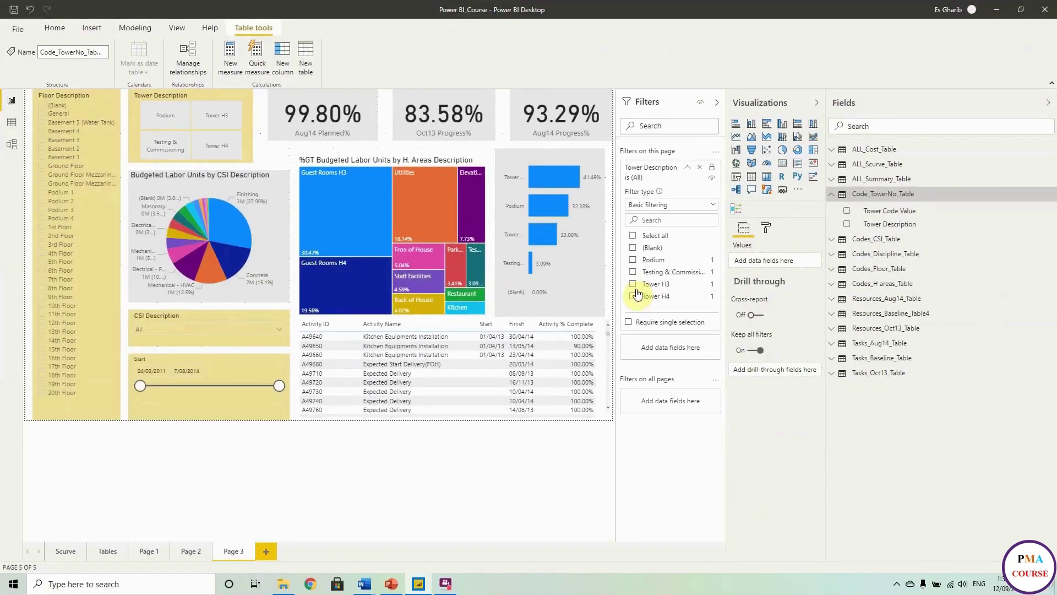
pyautogui.click(633, 284)
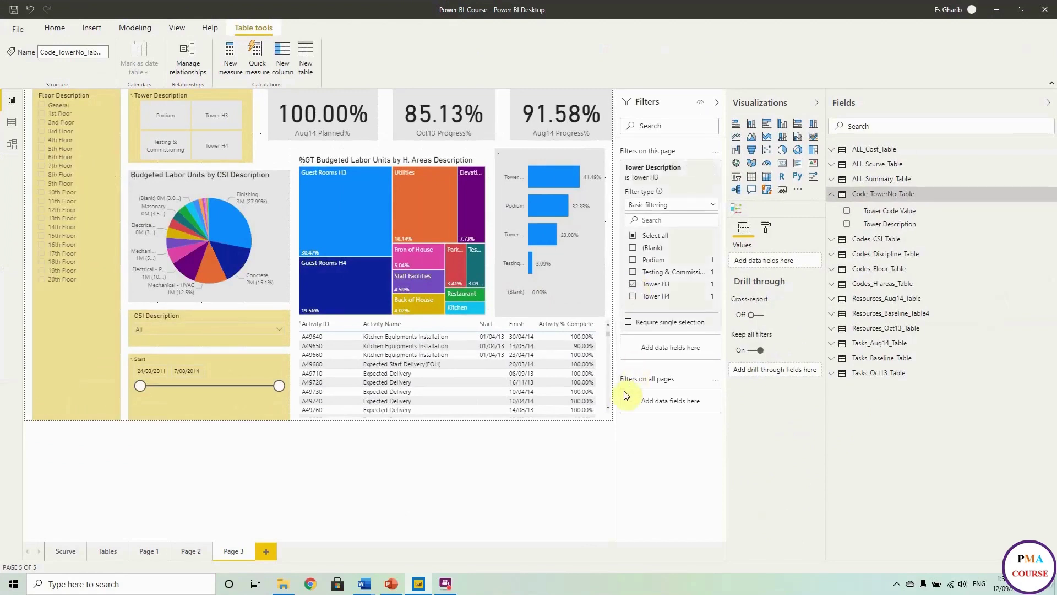
# Rename Page 3 as "Tower3 Report" and duplicate the page
pyautogui.doubleClick(236, 554)
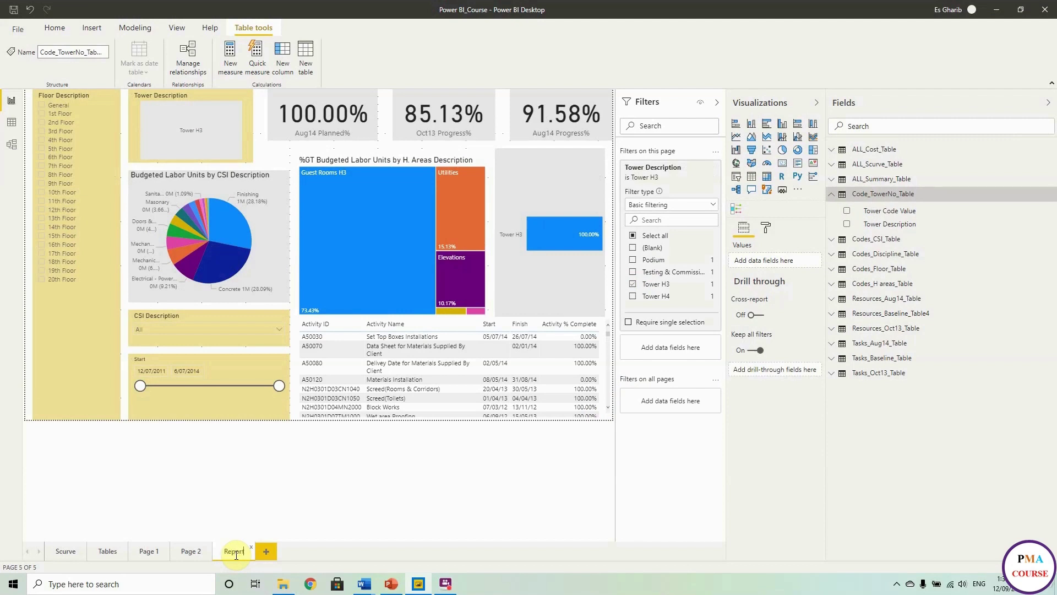
pyautogui.click(351, 498)
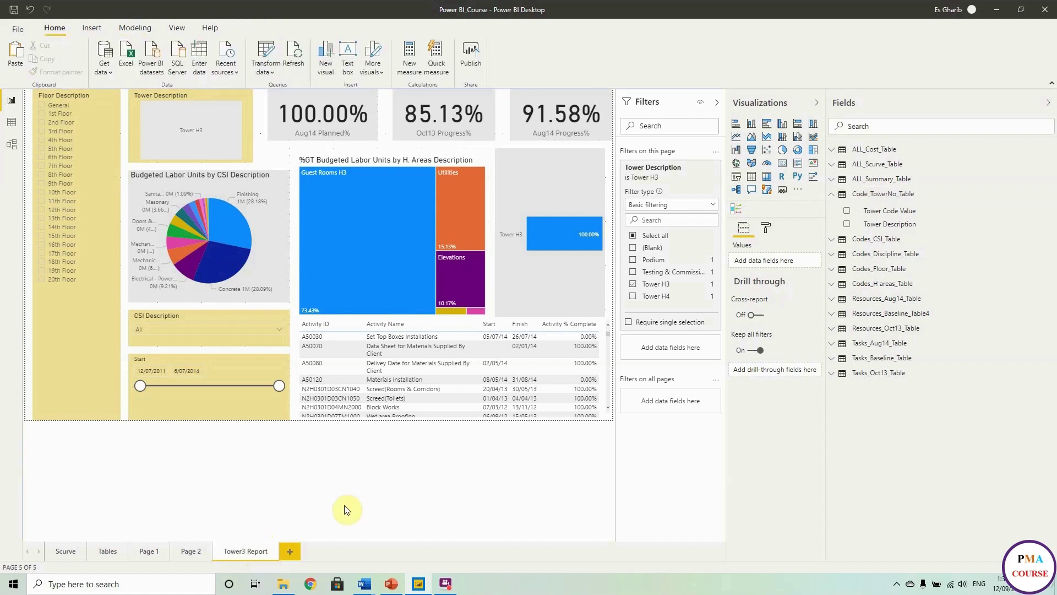
pyautogui.rightClick(257, 552)
pyautogui.click(297, 507)
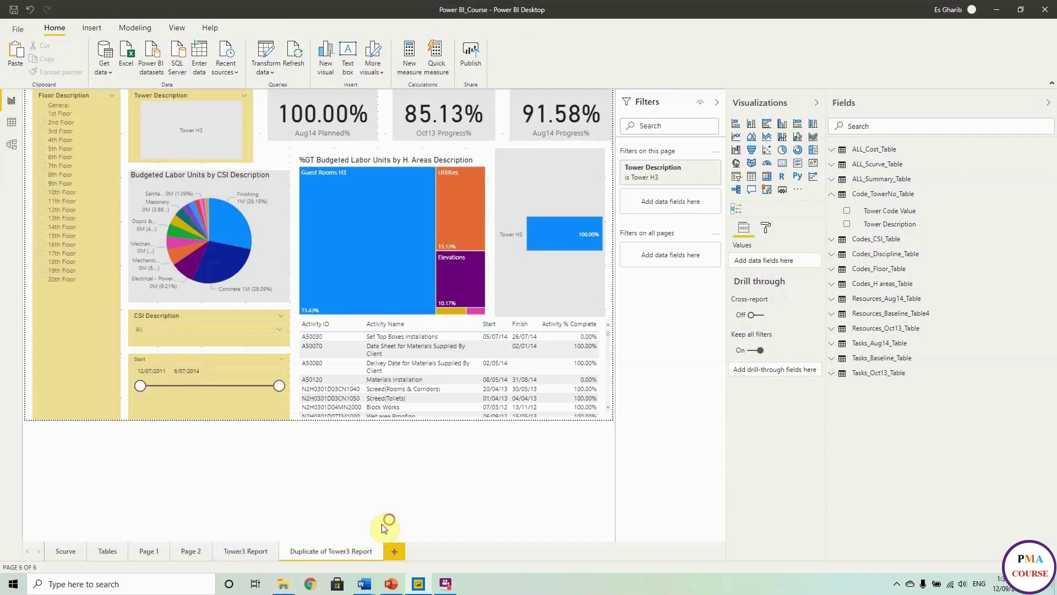
# Rename the duplicated page as "Tower4 Report"
pyautogui.doubleClick(319, 552)
pyautogui.click(290, 551)
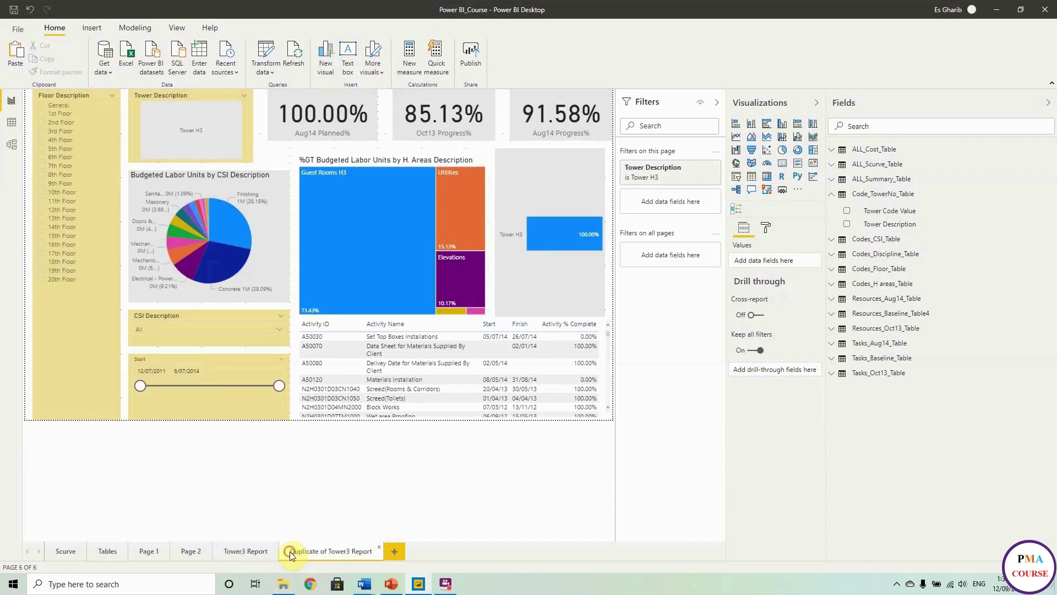
pyautogui.doubleClick(327, 550)
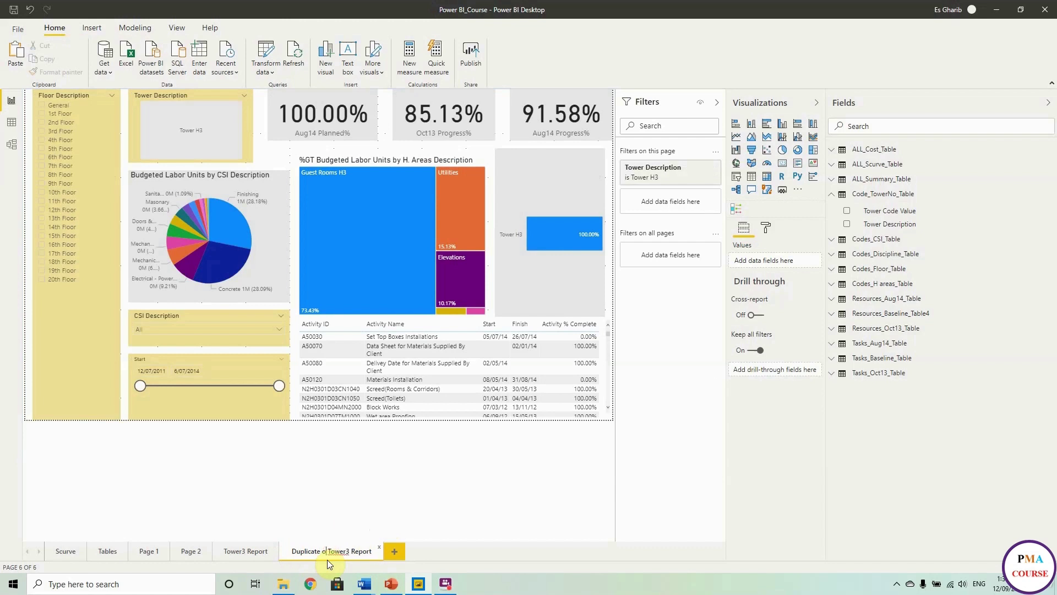
pyautogui.press('Delete')
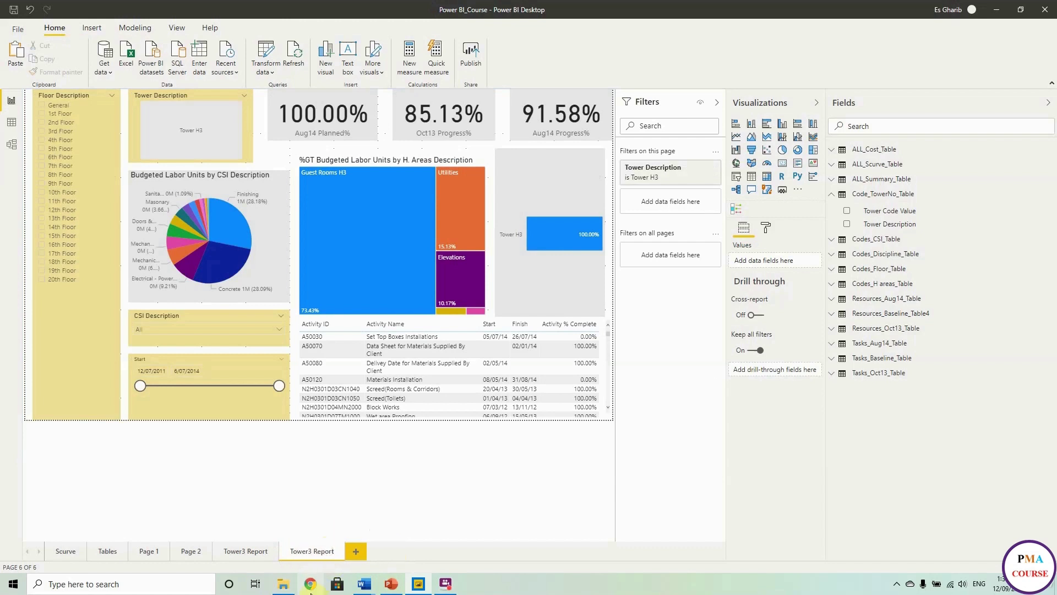
pyautogui.doubleClick(311, 552)
pyautogui.click(308, 551)
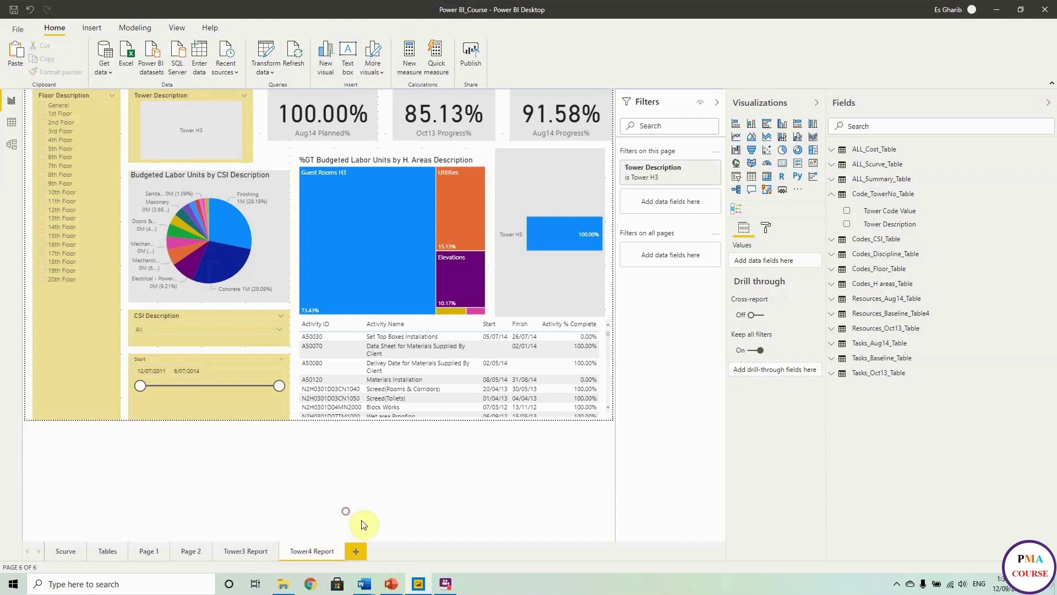
pyautogui.click(400, 490)
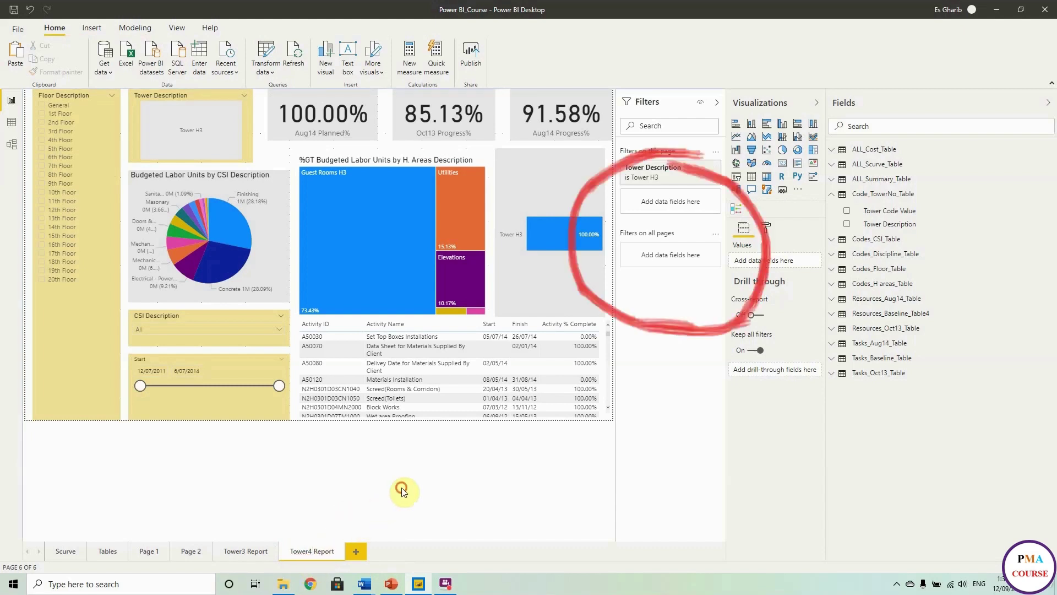
# Change the Tower4 Report's page-level Tower Description filter from Tower H3 to Tower H4
pyautogui.click(686, 169)
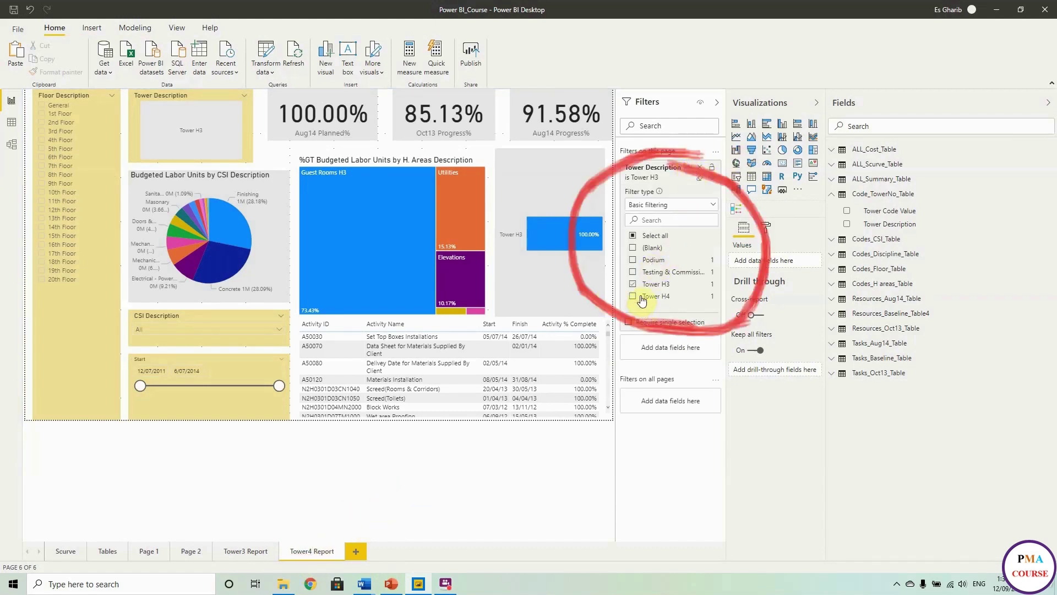
pyautogui.click(633, 283)
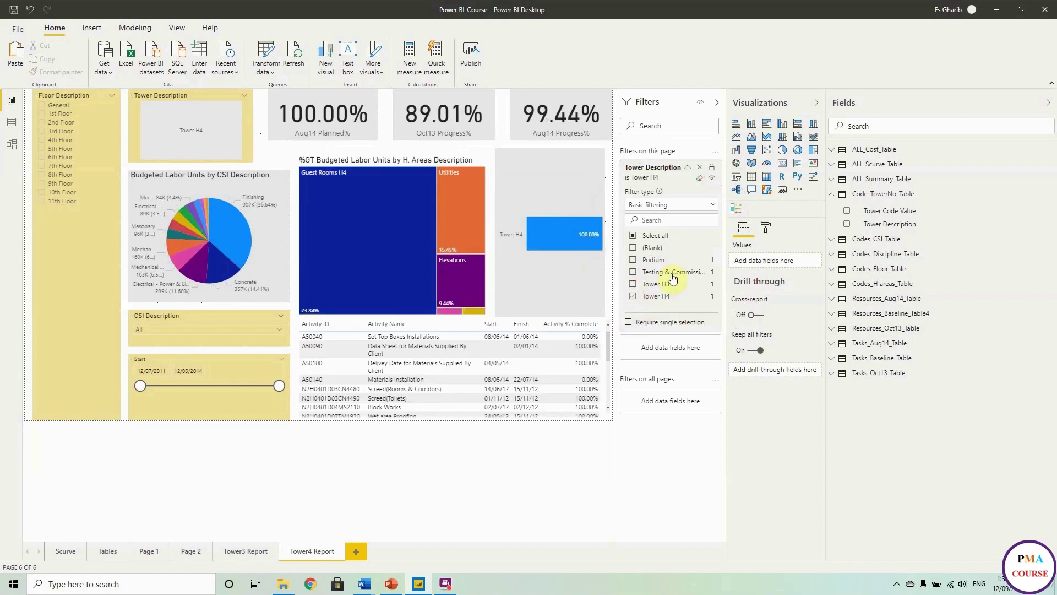
pyautogui.click(688, 167)
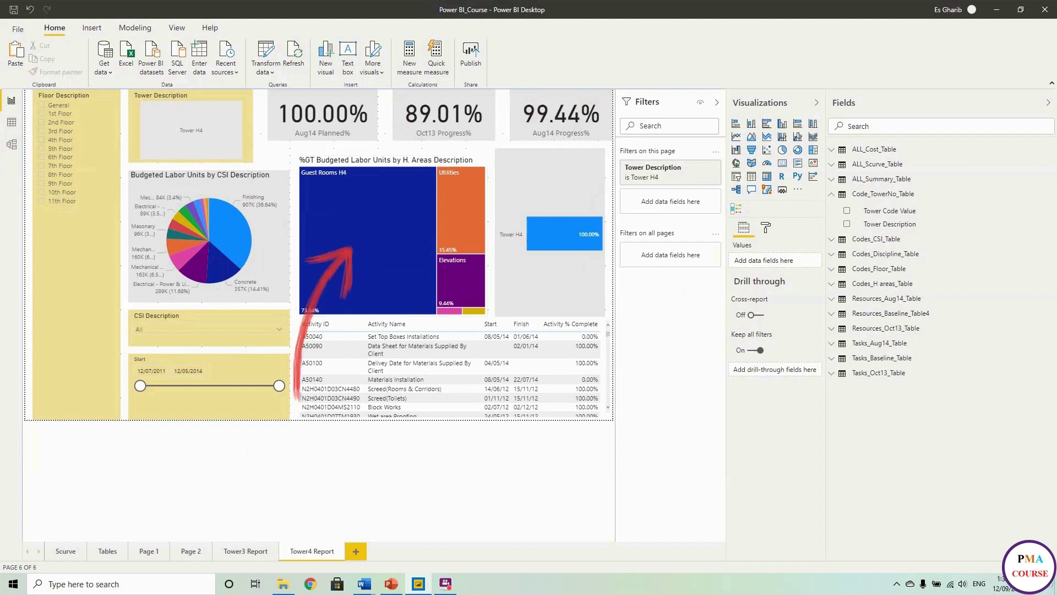
# Review the Tower4 Report's activity table and compare its floor list and progress cards with those on the Tower3 Report page
pyautogui.scroll(-10, 451, 374)
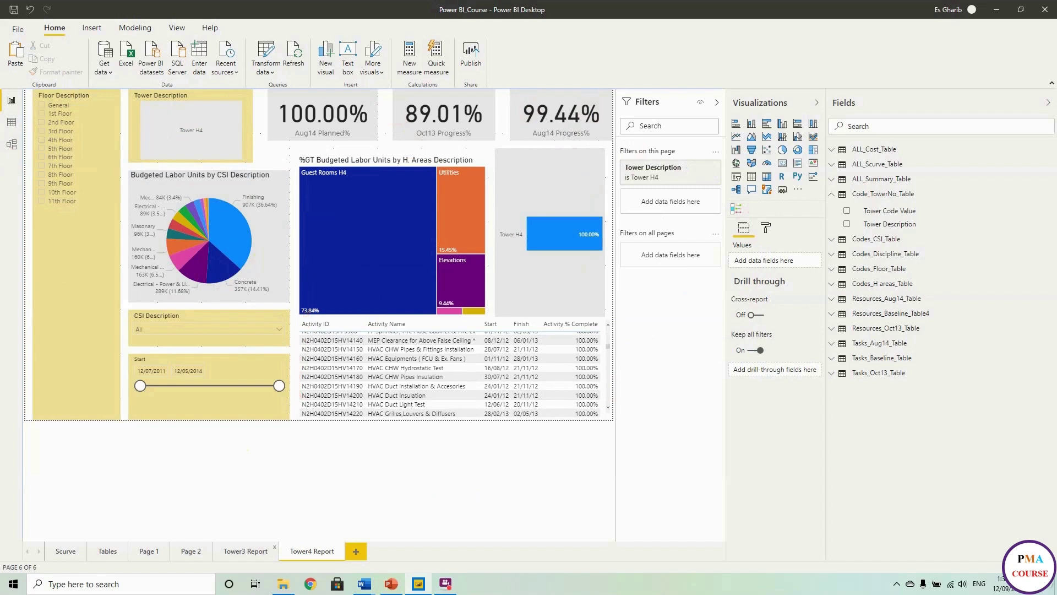
pyautogui.click(245, 551)
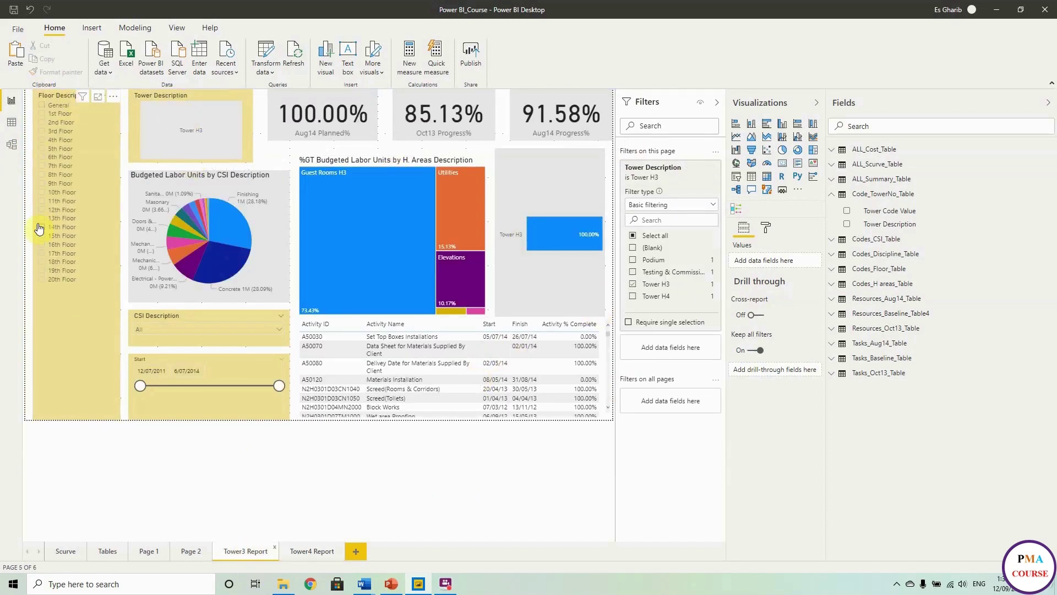
pyautogui.click(308, 552)
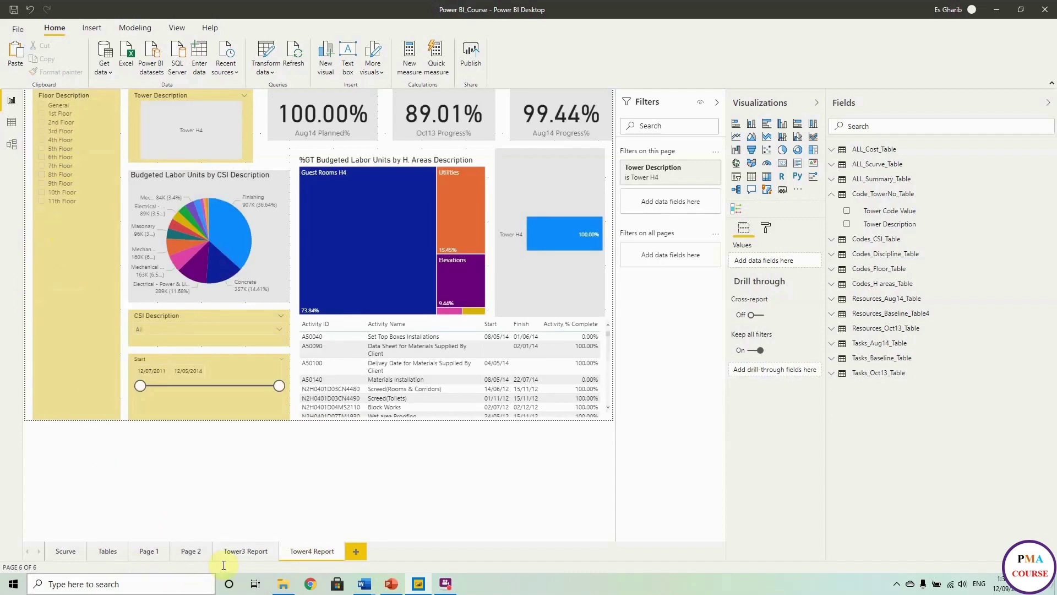
pyautogui.click(227, 549)
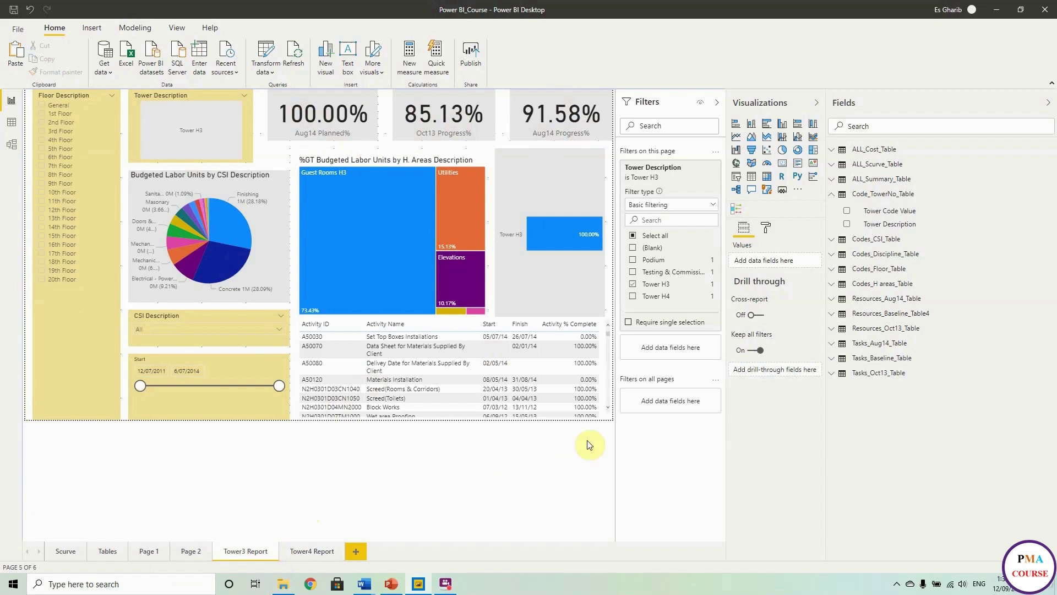
pyautogui.click(692, 177)
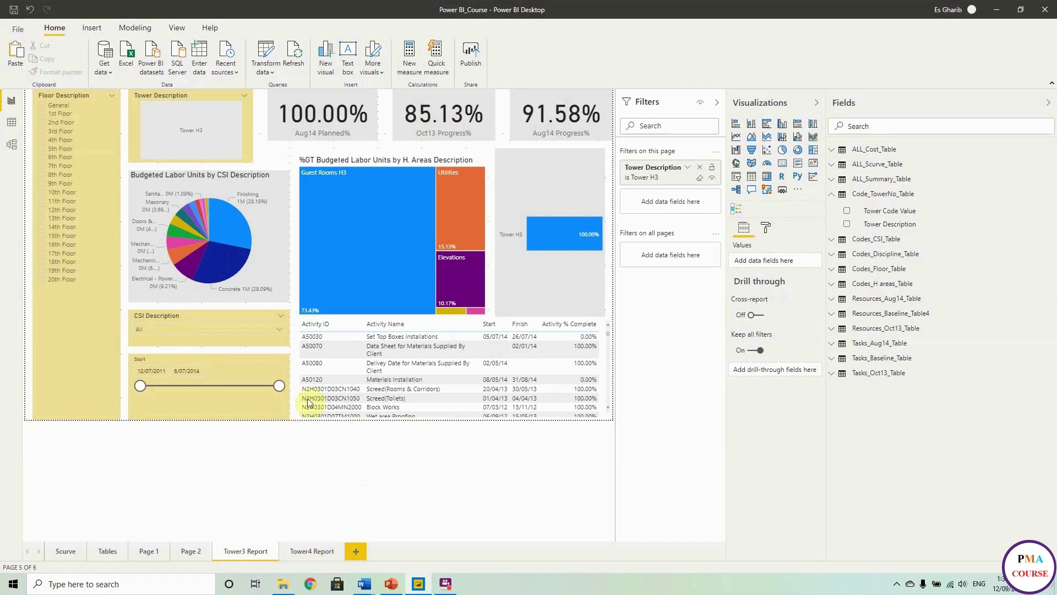
# Check the Tower3 Report's treemap interactions by selecting Guest Rooms H3 and Utilities in turn, and clear the selection
pyautogui.click(390, 222)
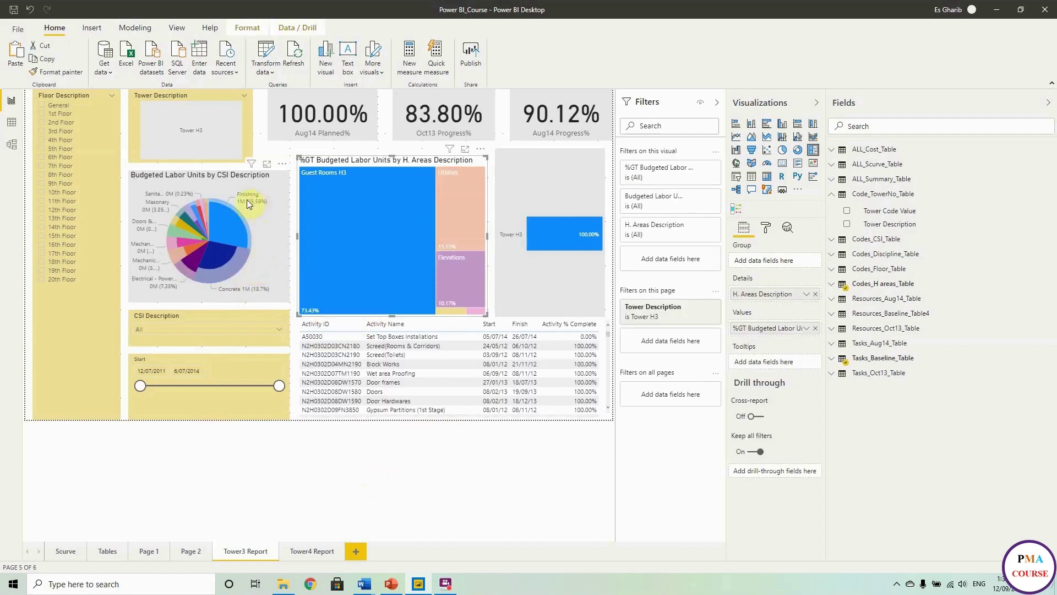
pyautogui.moveTo(253, 205)
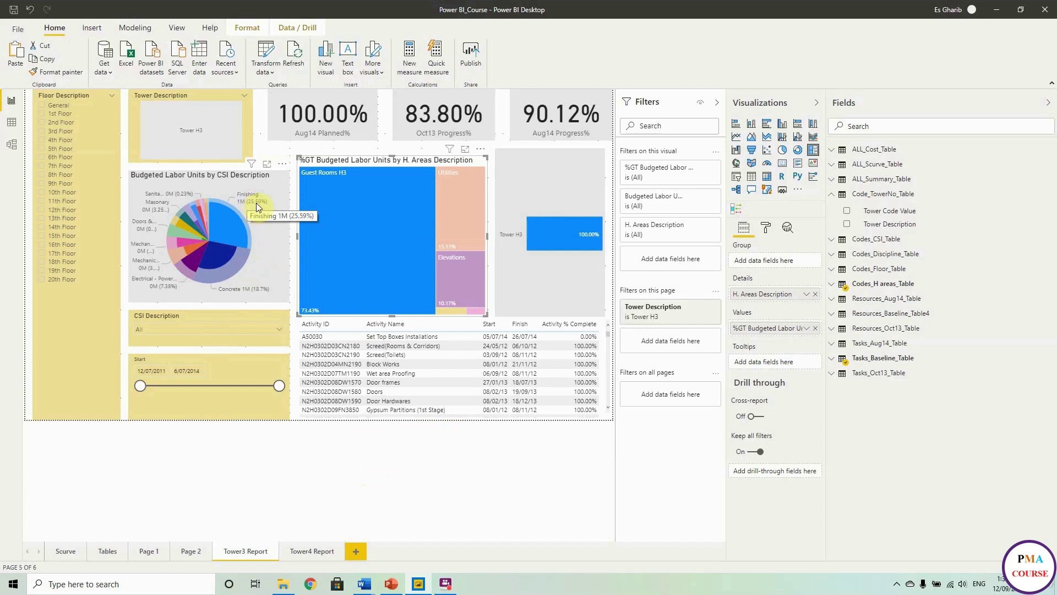
pyautogui.click(352, 210)
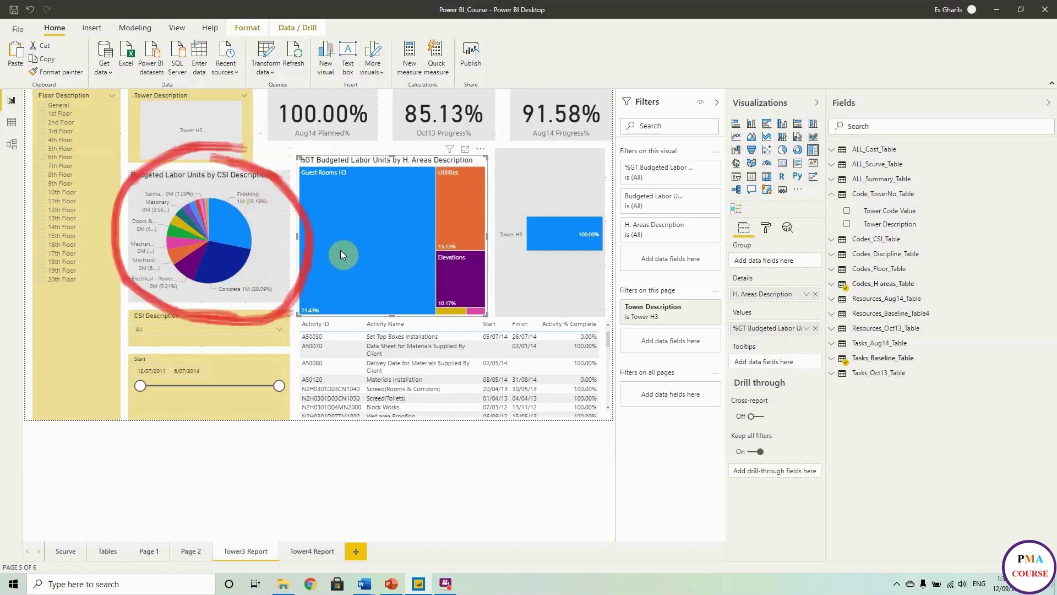
pyautogui.click(472, 214)
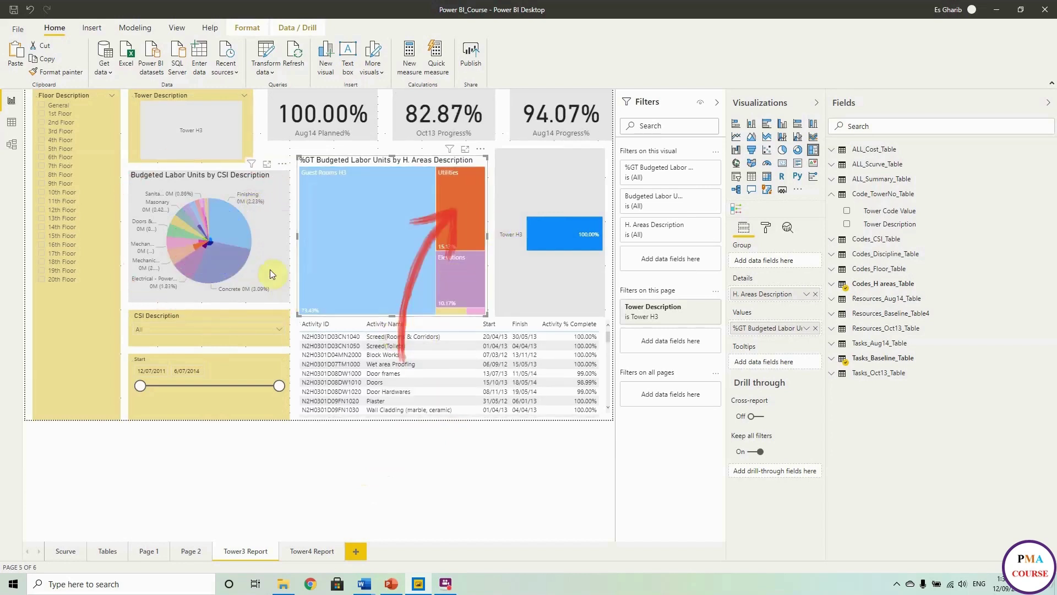
pyautogui.click(385, 240)
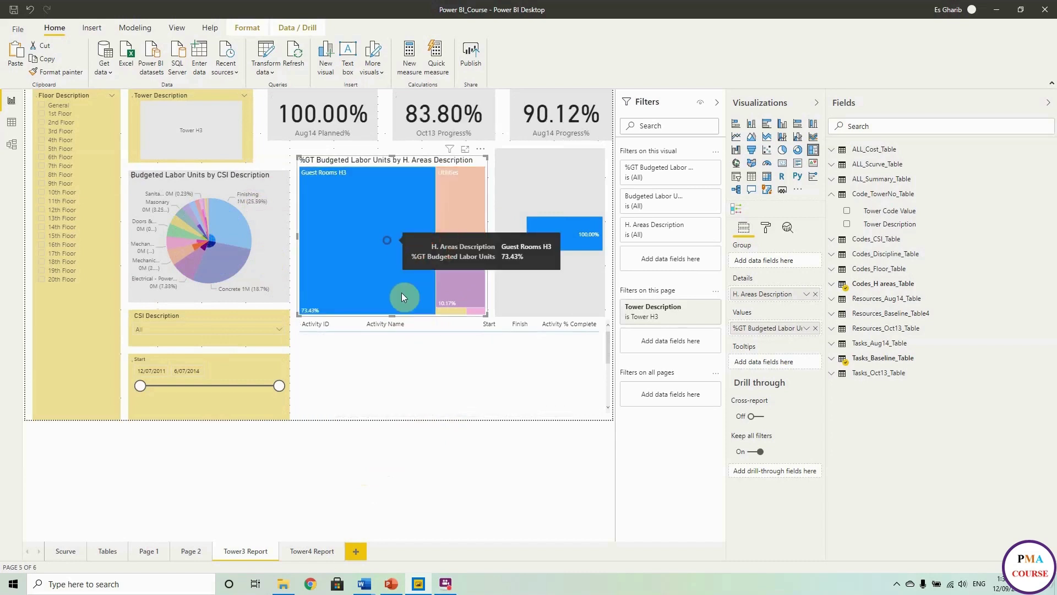
pyautogui.click(393, 237)
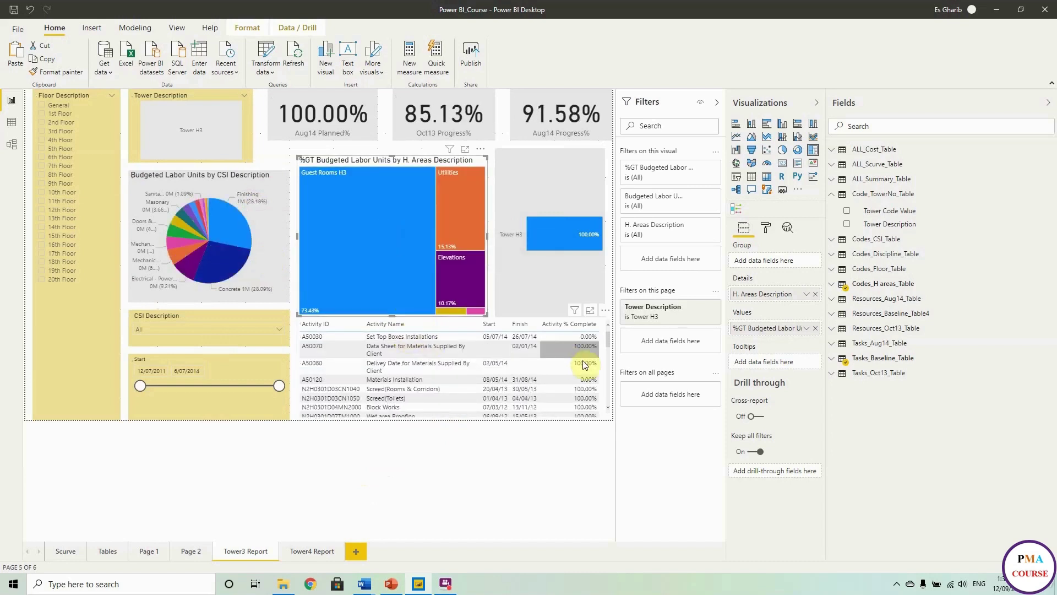
# Check how selecting Elevations in the treemap affects the CSI Description pie chart, and clear the selection
pyautogui.moveTo(610, 339); pyautogui.dragTo(610, 361)
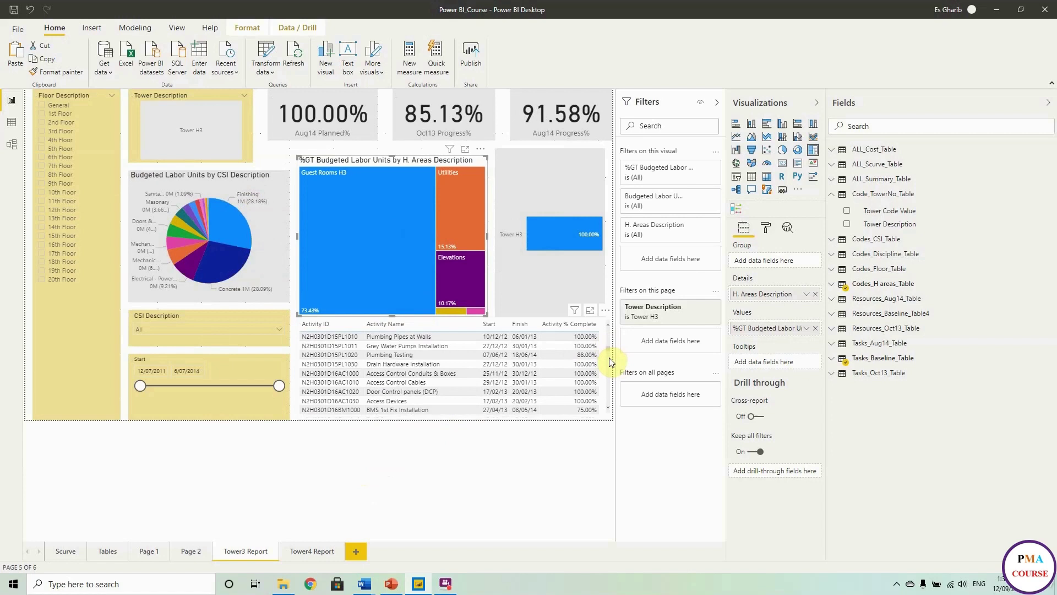
pyautogui.click(463, 260)
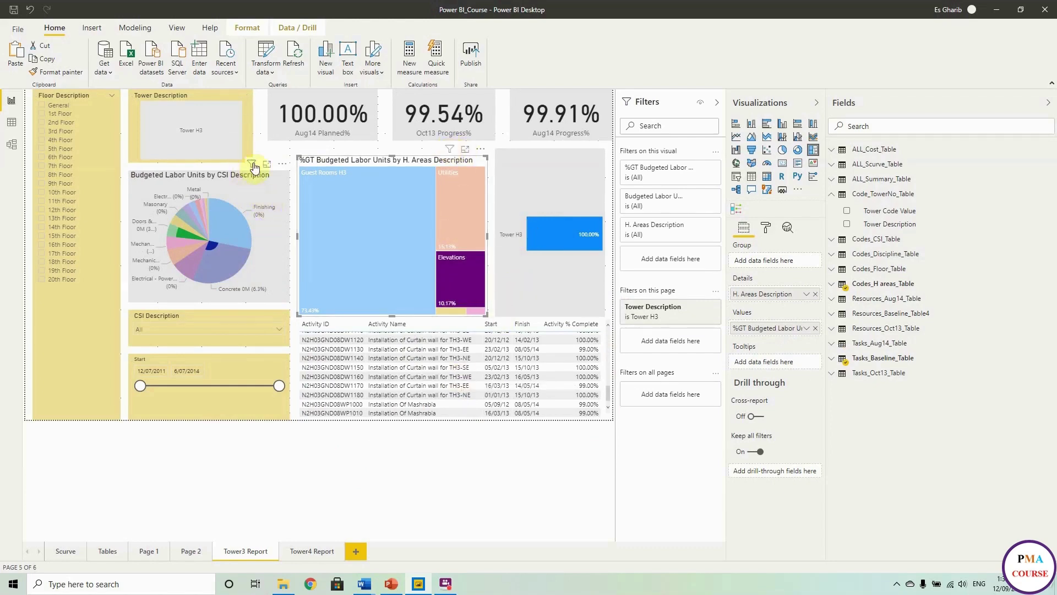
pyautogui.moveTo(254, 167)
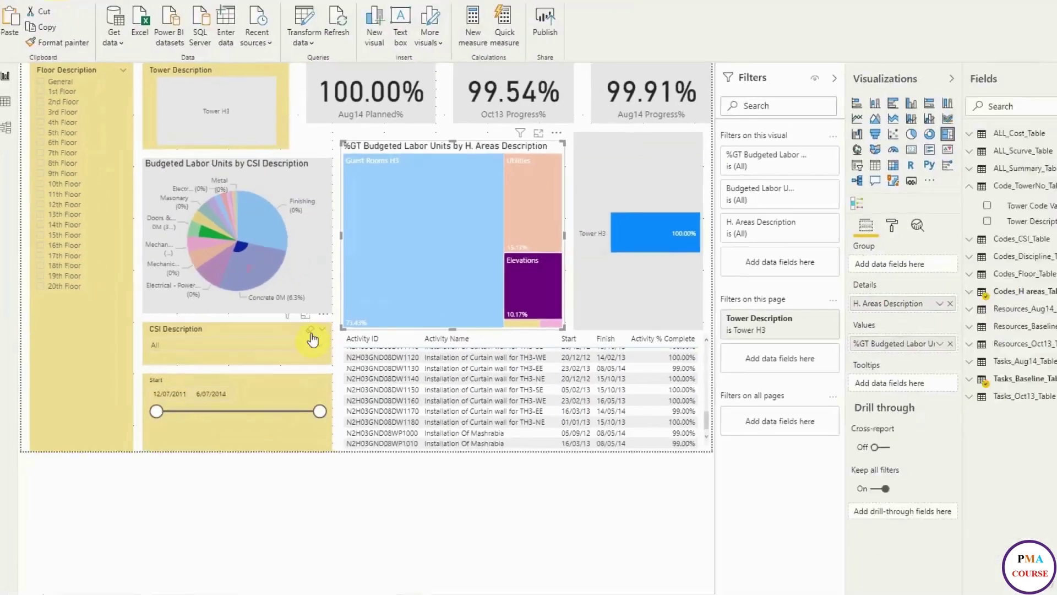
pyautogui.click(849, 290)
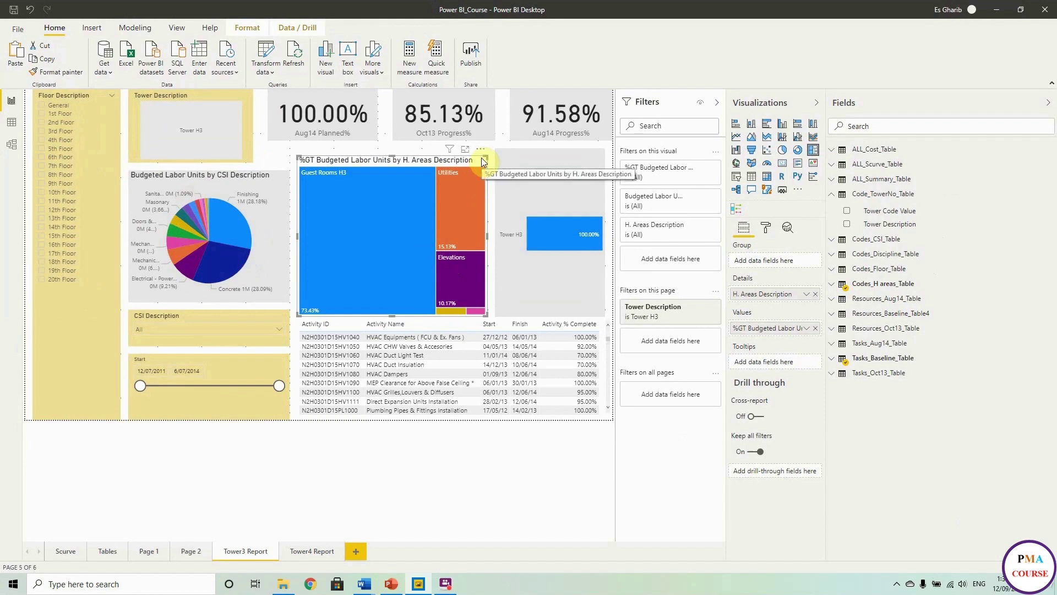
# Edit the treemap's interactions so that the Budgeted Labor Units by CSI Description pie chart is set to None
pyautogui.click(237, 27)
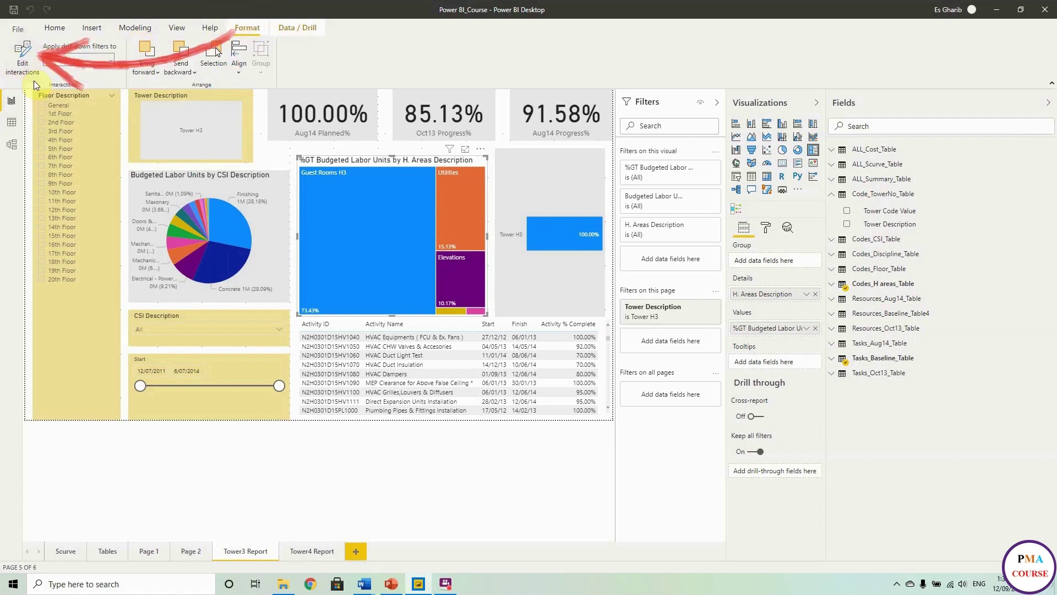
pyautogui.click(22, 64)
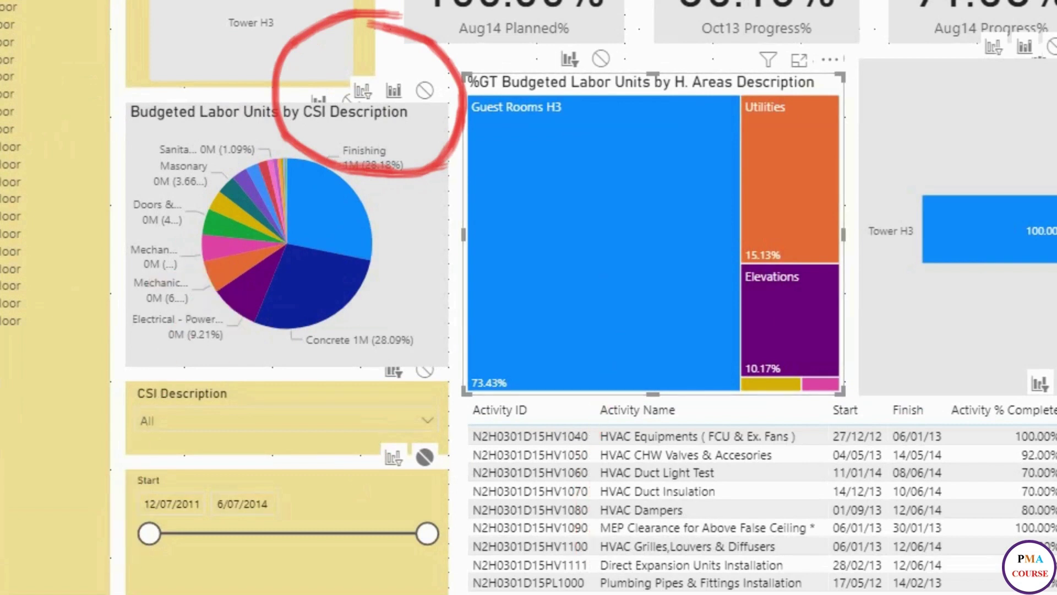
pyautogui.click(423, 92)
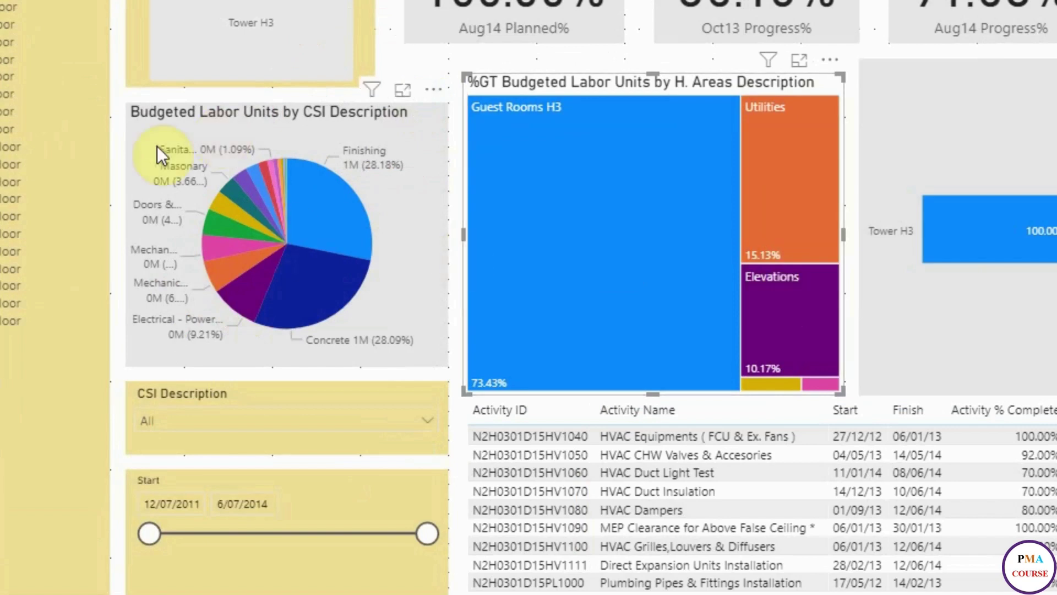
# Test the treemap's effect on the pie chart by selecting Utilities, Guest Rooms H3 and Elevations, ending on Guest Rooms H3
pyautogui.click(787, 178)
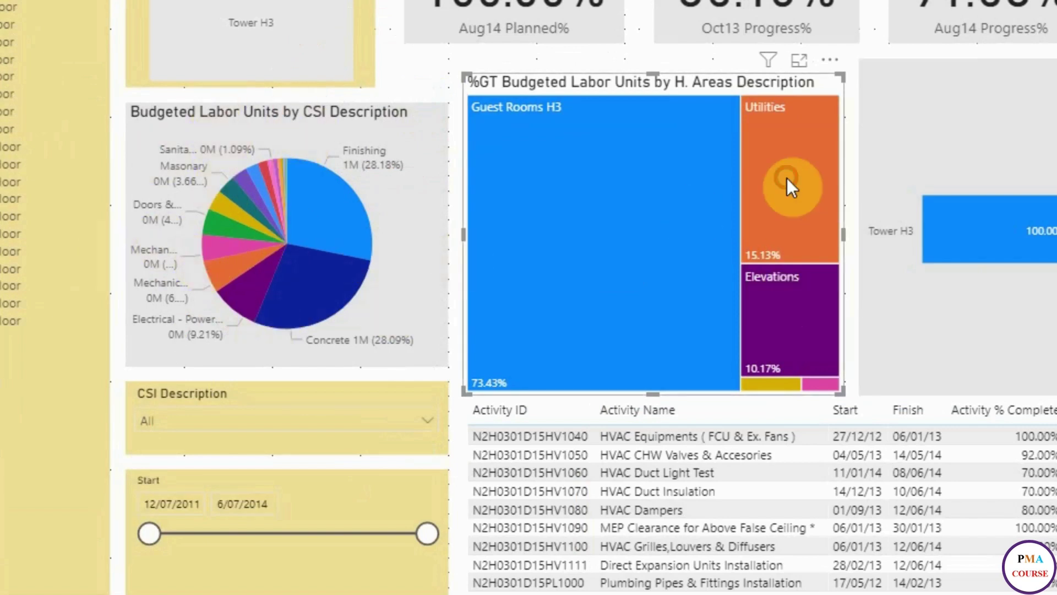
pyautogui.click(658, 246)
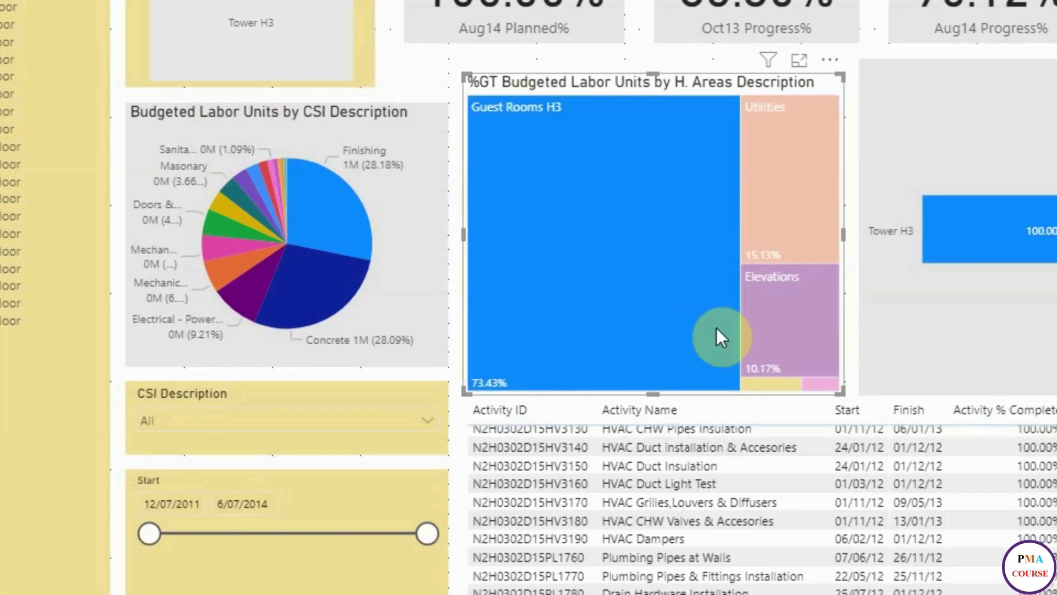
pyautogui.click(754, 327)
pyautogui.click(633, 305)
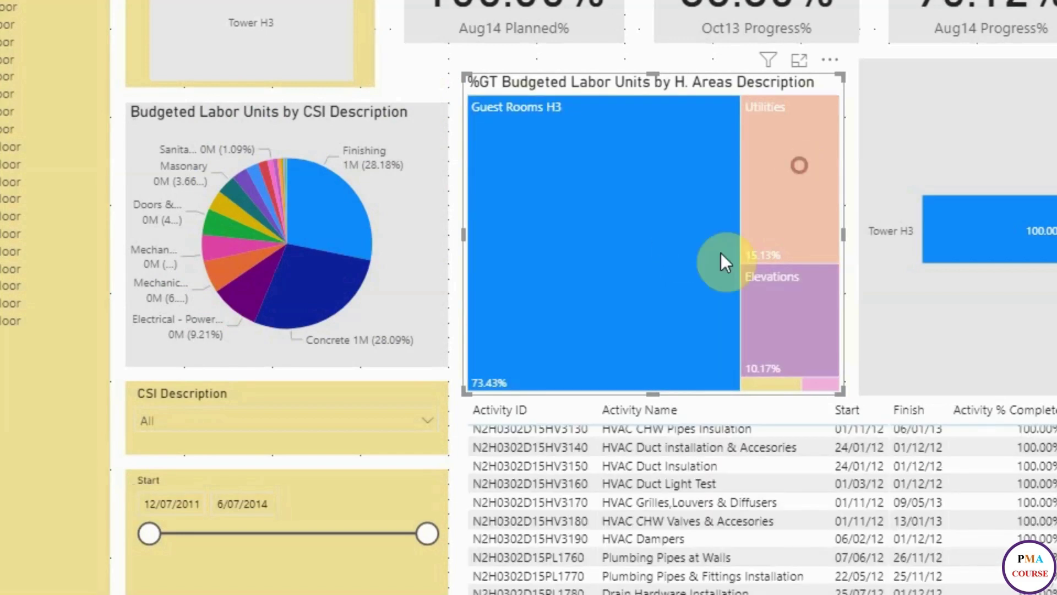
pyautogui.click(682, 270)
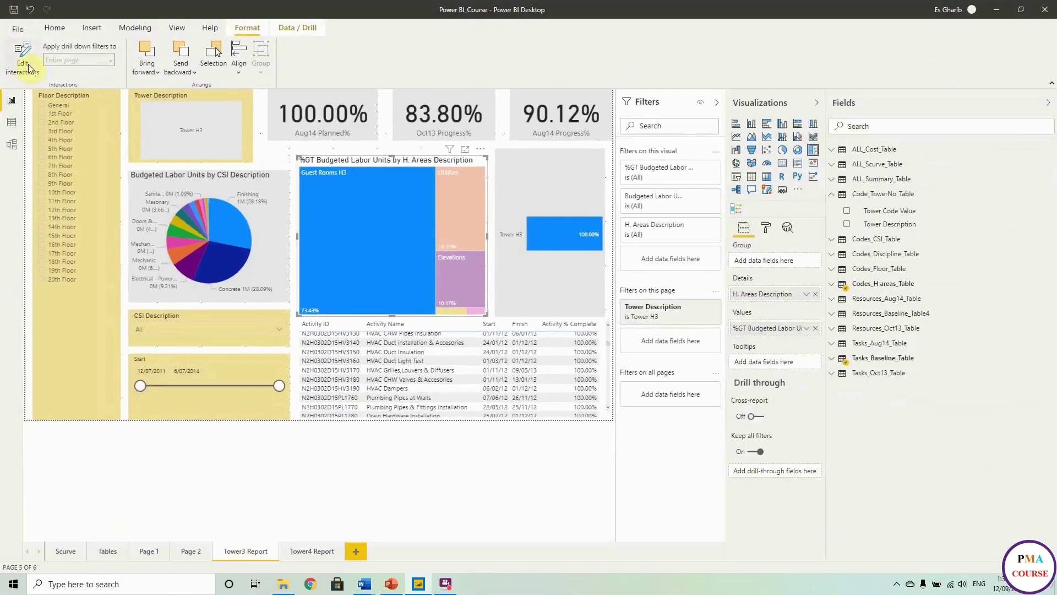
# Set the treemap's interaction with the CSI Description pie chart to Filter and finish editing interactions
pyautogui.click(22, 57)
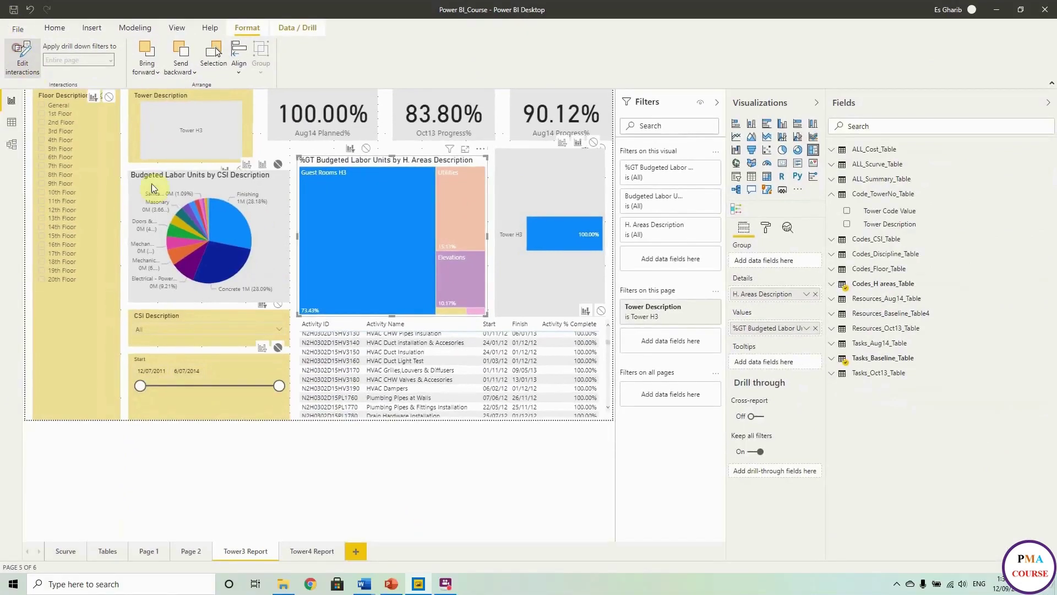
pyautogui.click(246, 165)
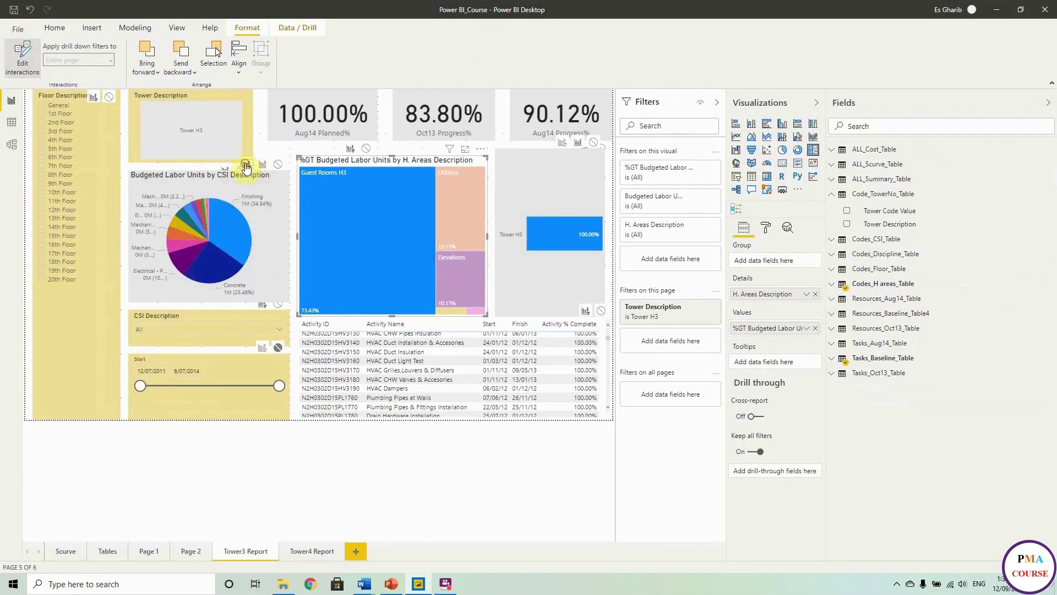
pyautogui.click(333, 190)
pyautogui.click(33, 58)
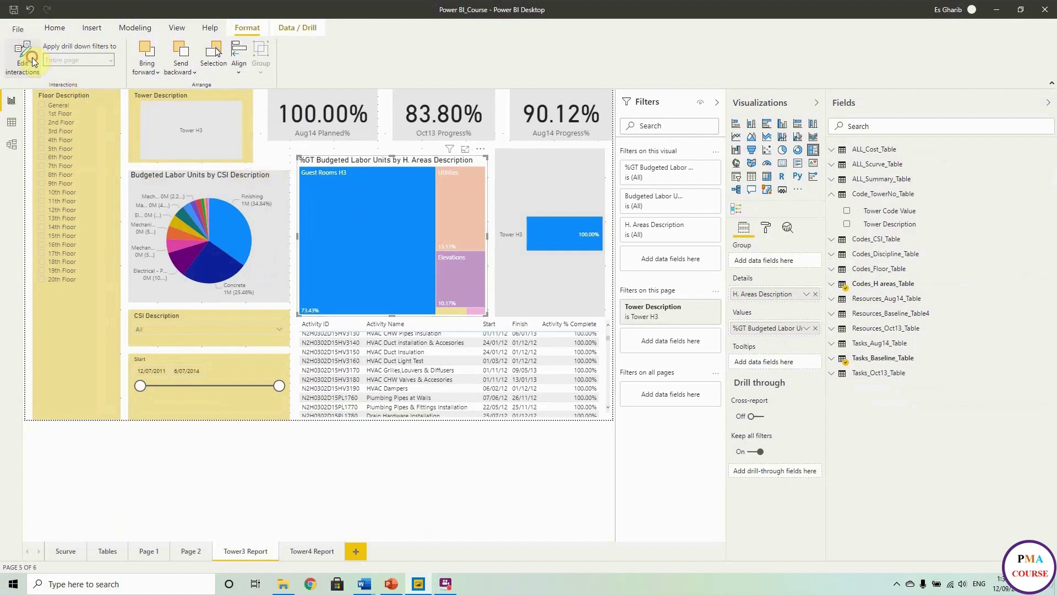
# Test the treemap's filtering with Guest Rooms H3, Utilities and Elevations, and view the filters affecting the pie chart with Guest Rooms H3 selected
pyautogui.click(369, 262)
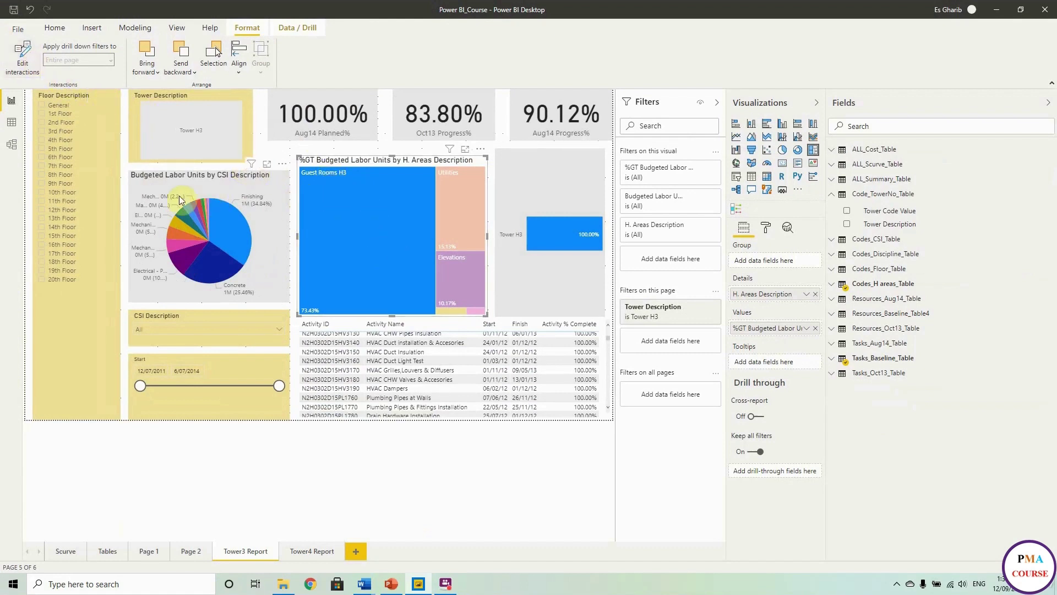
pyautogui.click(349, 220)
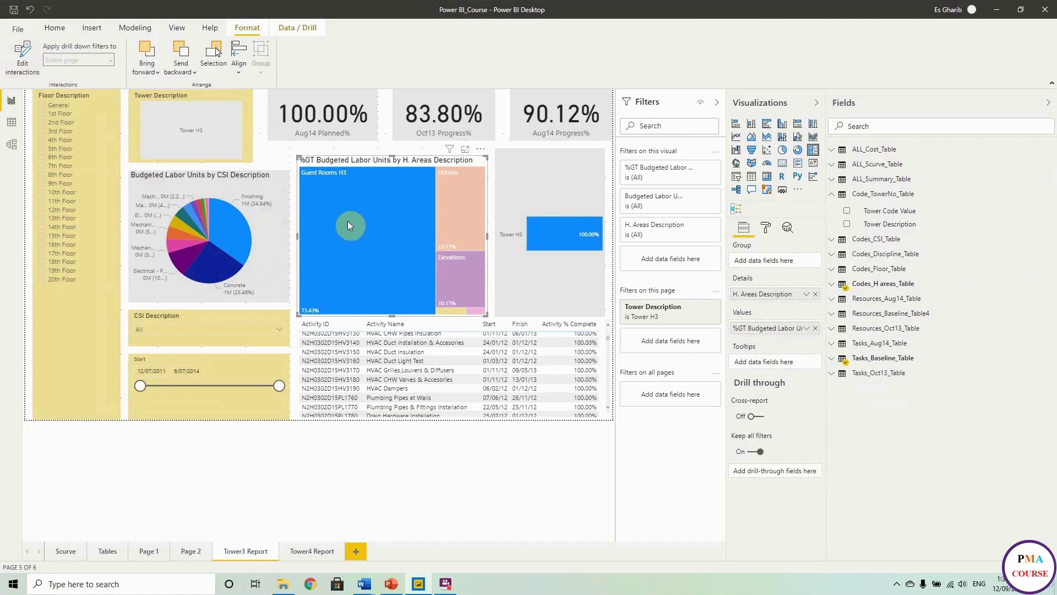
pyautogui.click(451, 230)
pyautogui.click(452, 272)
pyautogui.click(421, 252)
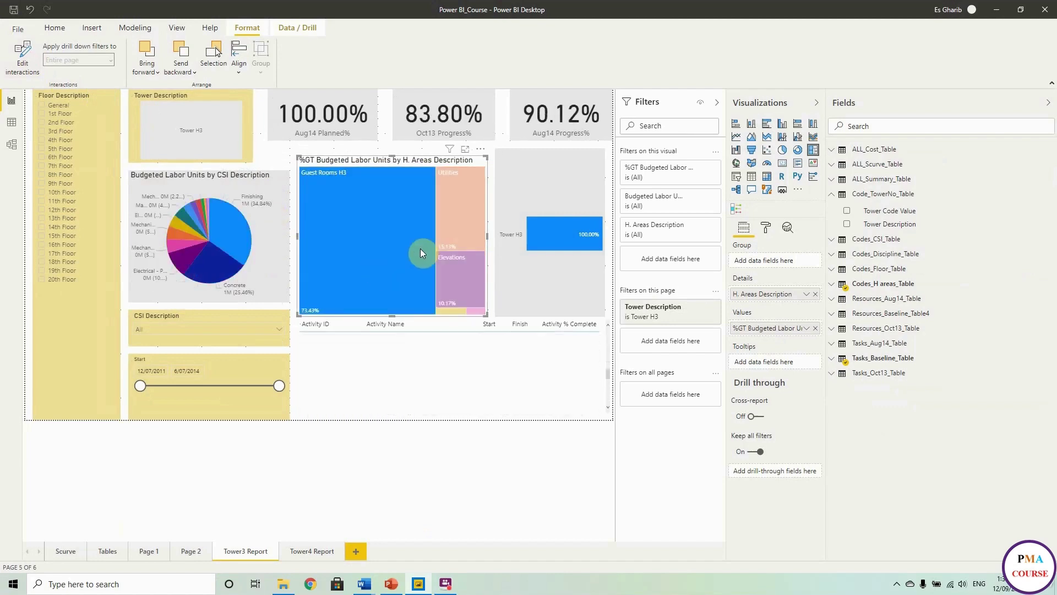
pyautogui.click(455, 217)
pyautogui.click(448, 271)
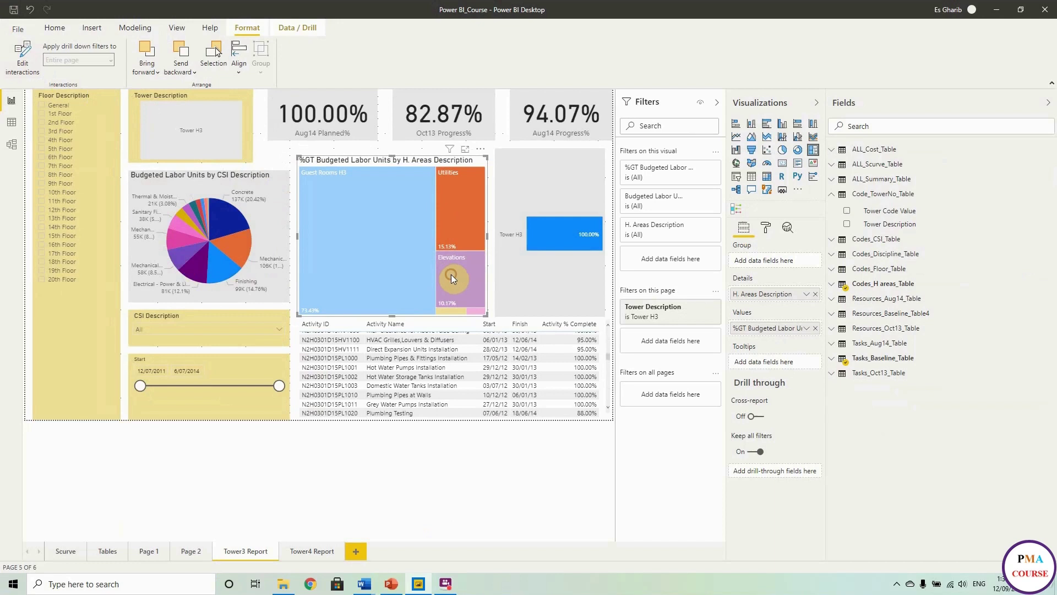
pyautogui.click(359, 266)
pyautogui.click(426, 207)
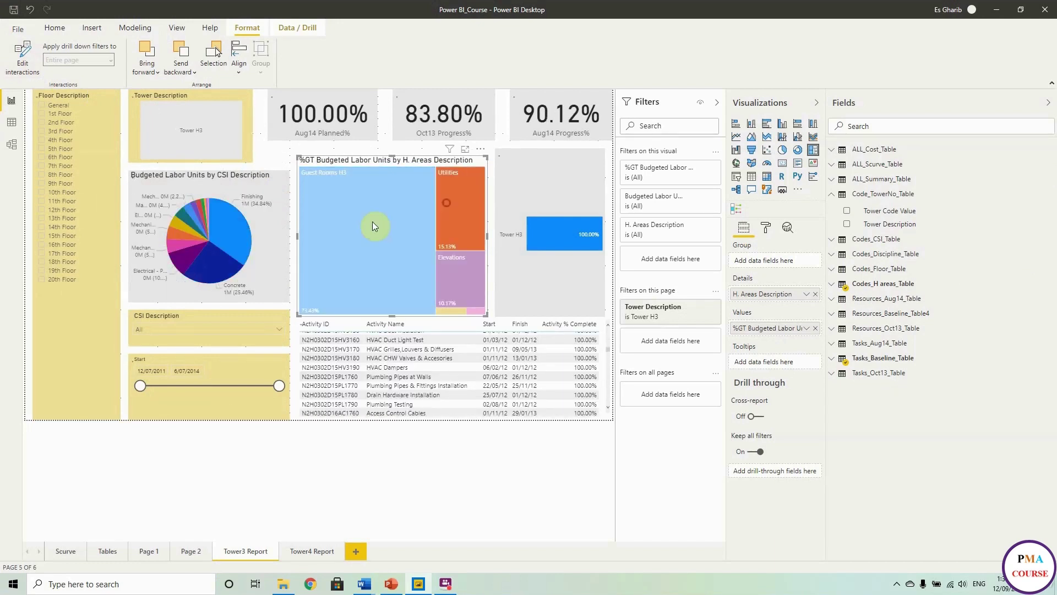
pyautogui.click(372, 221)
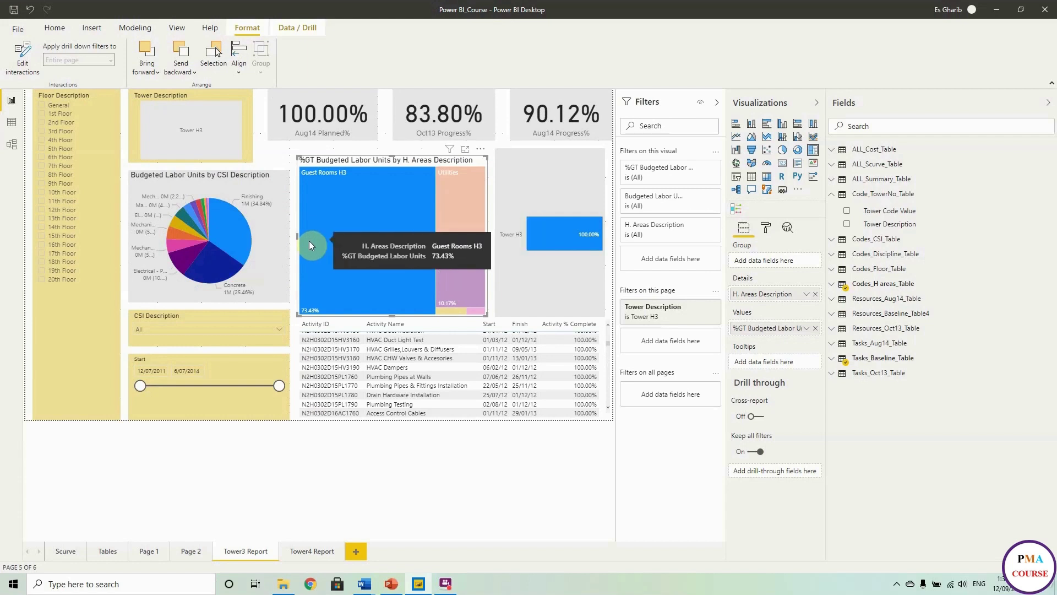
pyautogui.moveTo(214, 230)
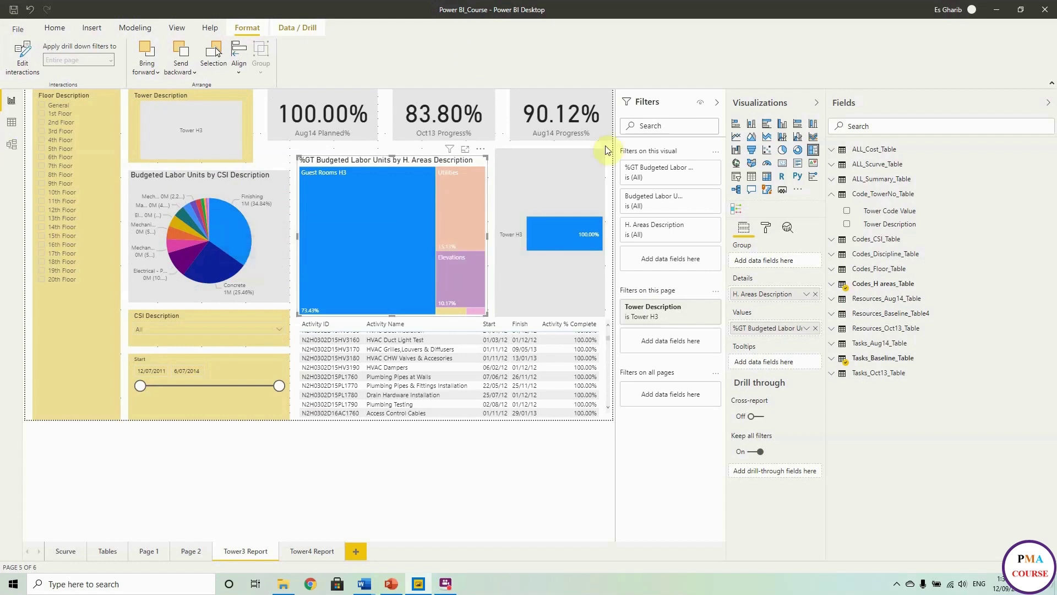
pyautogui.moveTo(253, 167)
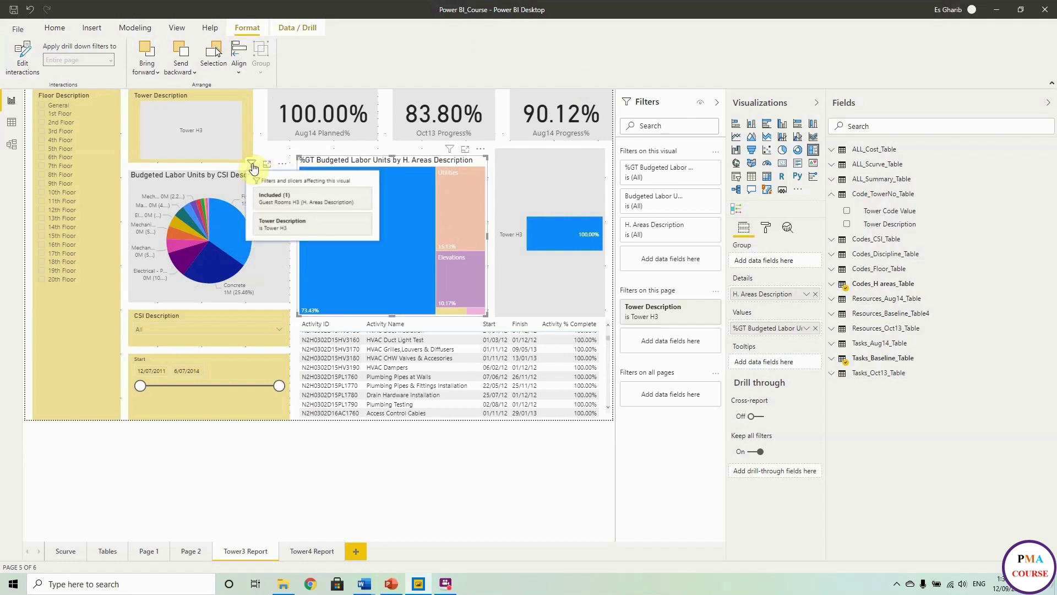